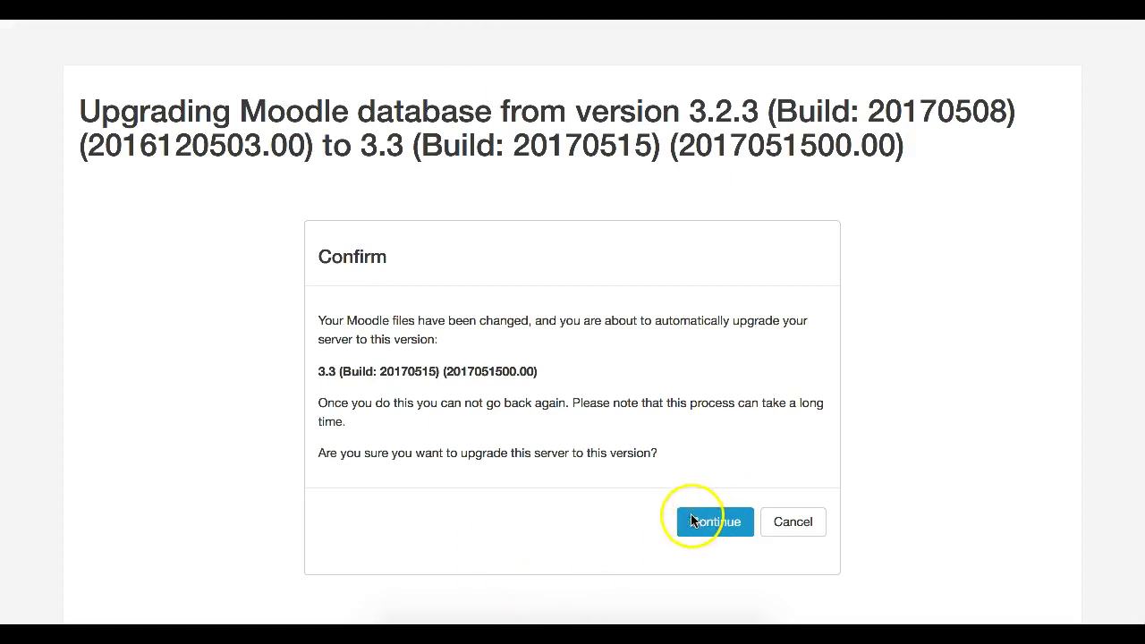
Confirm the upgrade from 3.2.3 to 3.3 and accept the server checks that meet all requirements
left_click(716, 529)
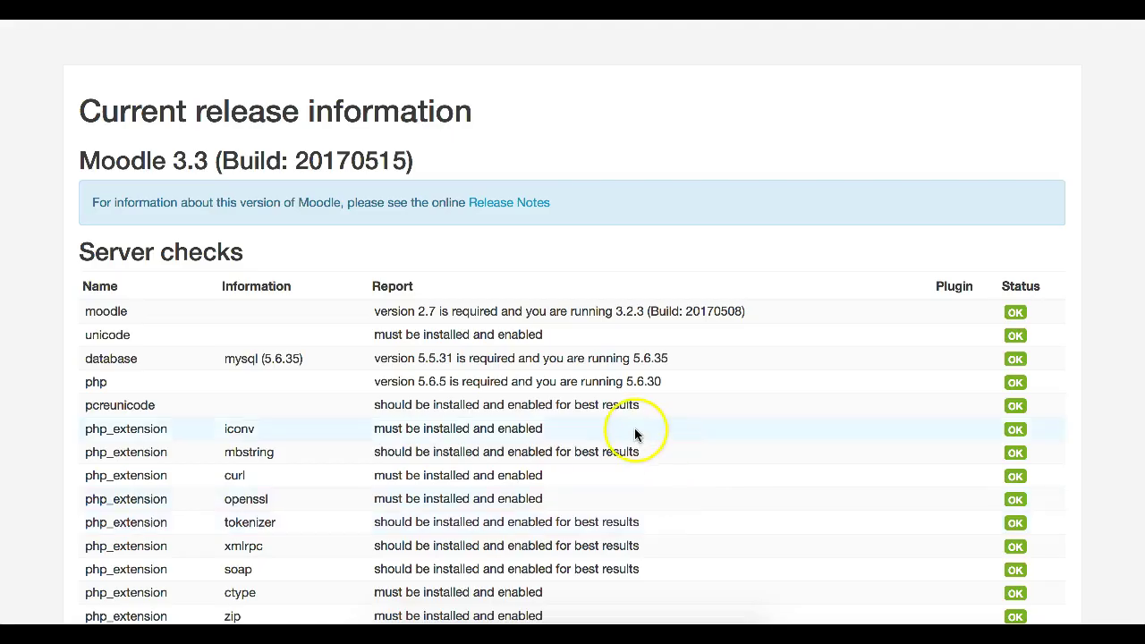
scroll(630, 428, "down", 1)
scroll(629, 428, "down", 15)
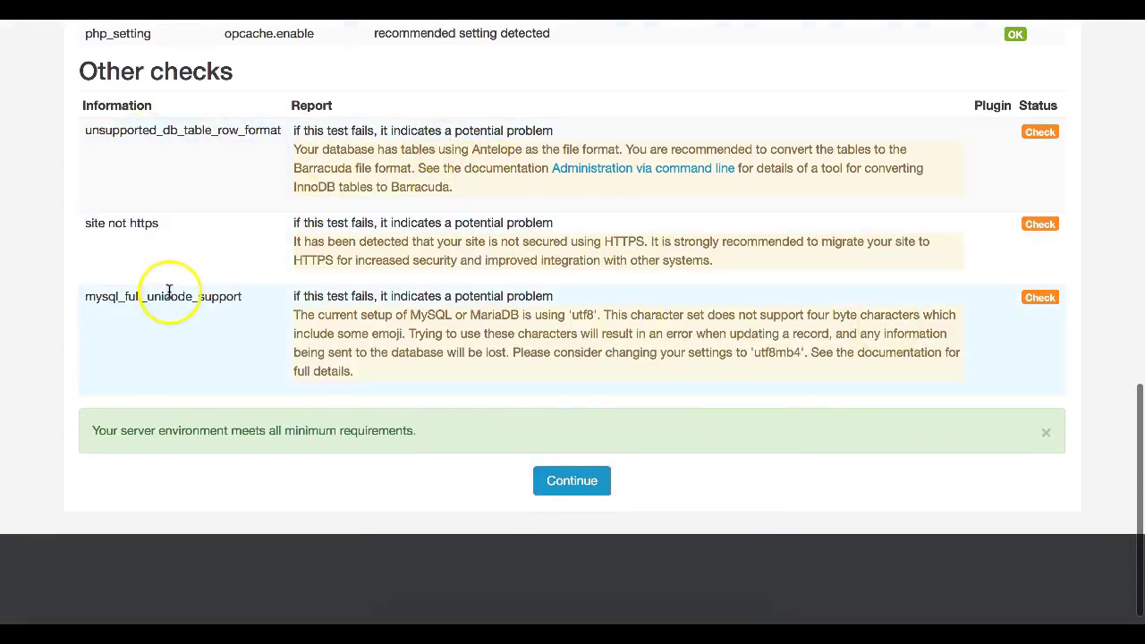
left_click(570, 494)
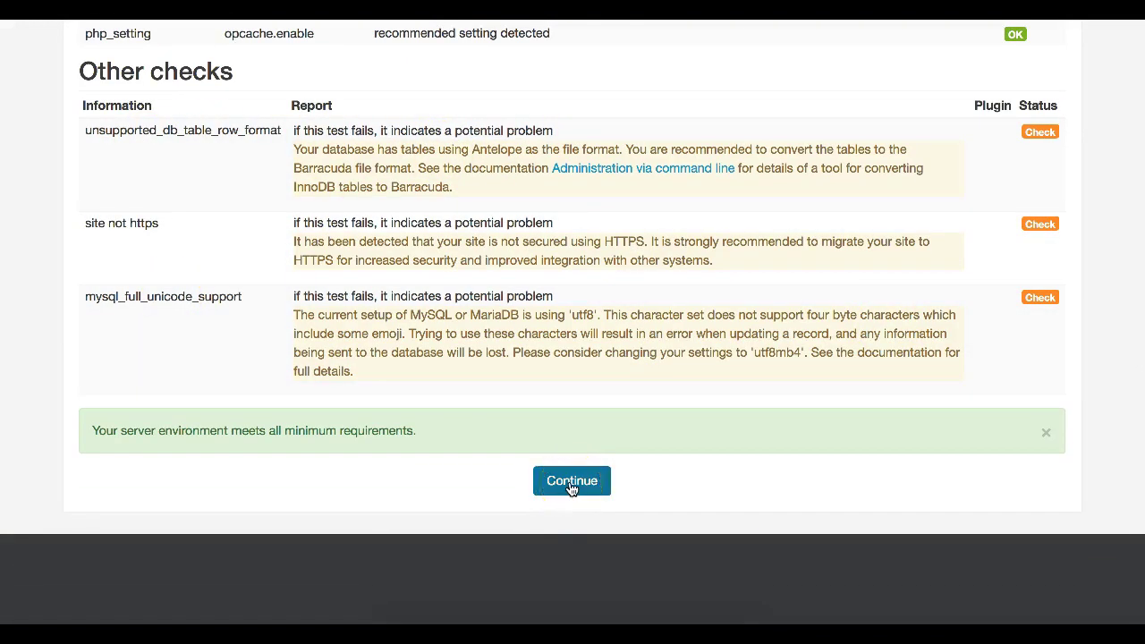
Review the plugins check list: standard plugins to upgrade, missing themes including Essential, two to delete
left_click(571, 489)
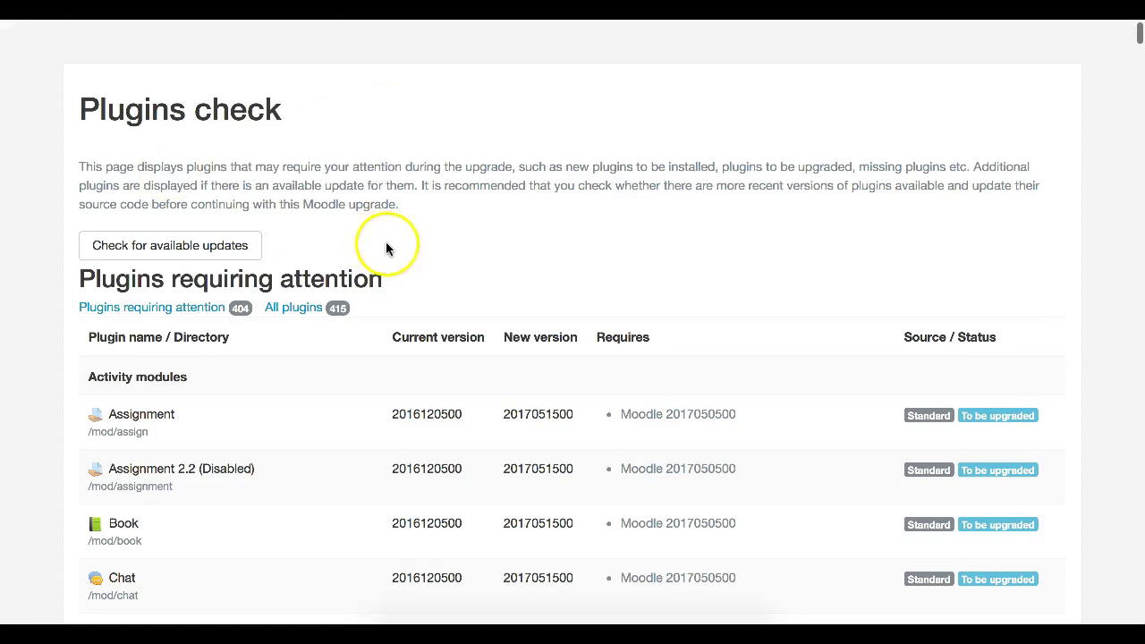
scroll(403, 248, "down", 3)
scroll(503, 254, "down", 15)
scroll(495, 273, "down", 1)
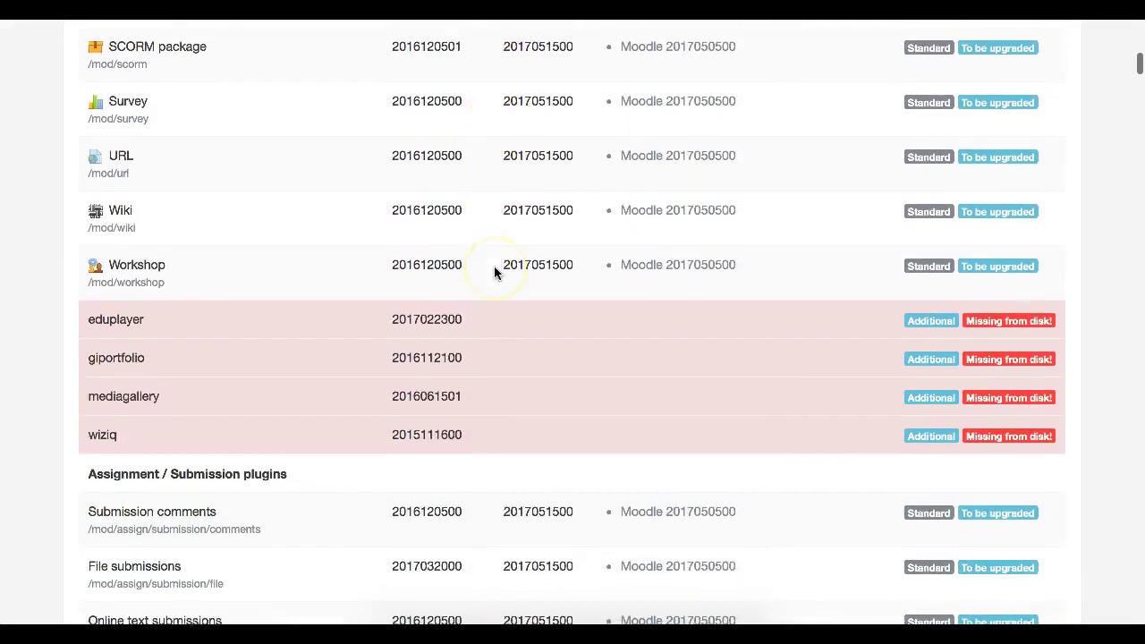
scroll(493, 267, "down", 2)
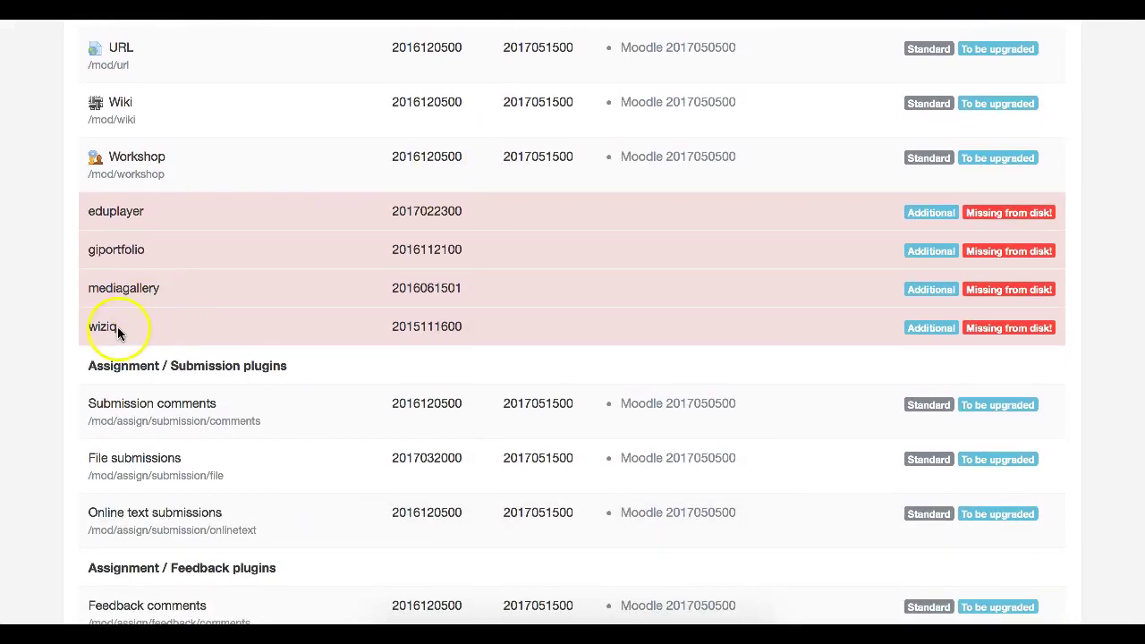
scroll(995, 333, "down", 1)
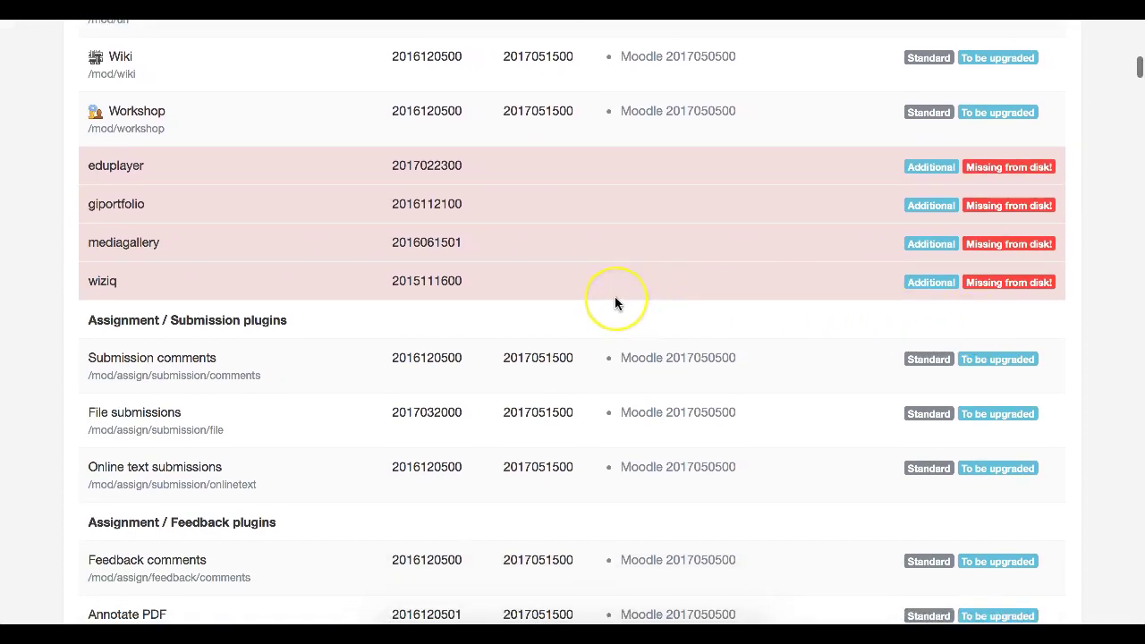
scroll(658, 307, "down", 8)
scroll(615, 301, "down", 20)
scroll(615, 298, "down", 14)
scroll(614, 300, "down", 12)
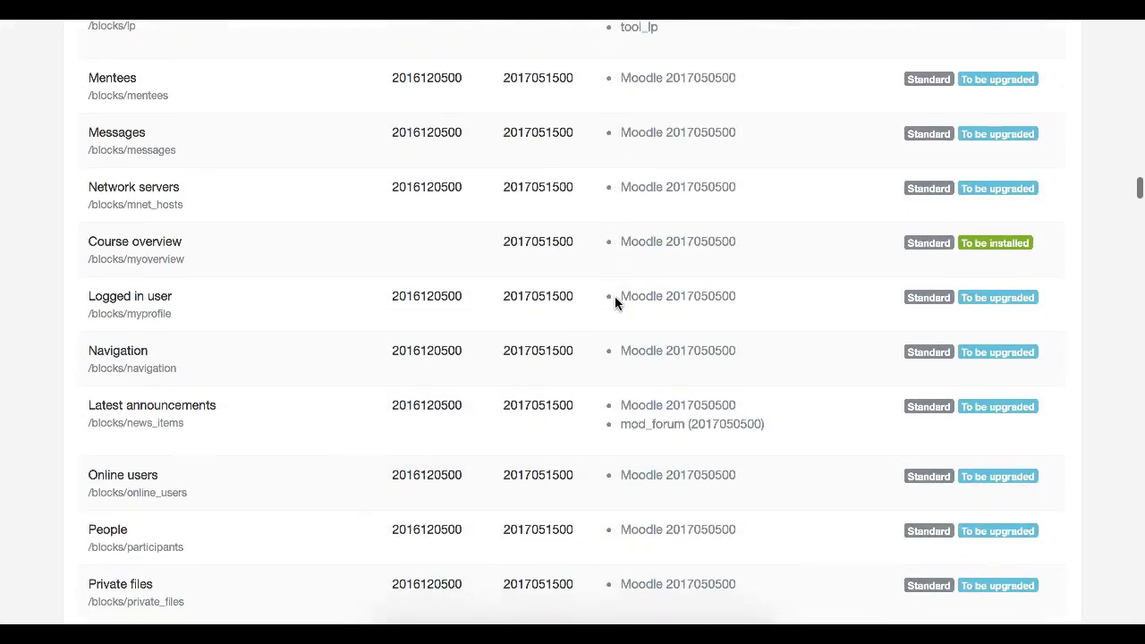
scroll(613, 302, "down", 6)
scroll(611, 302, "down", 6)
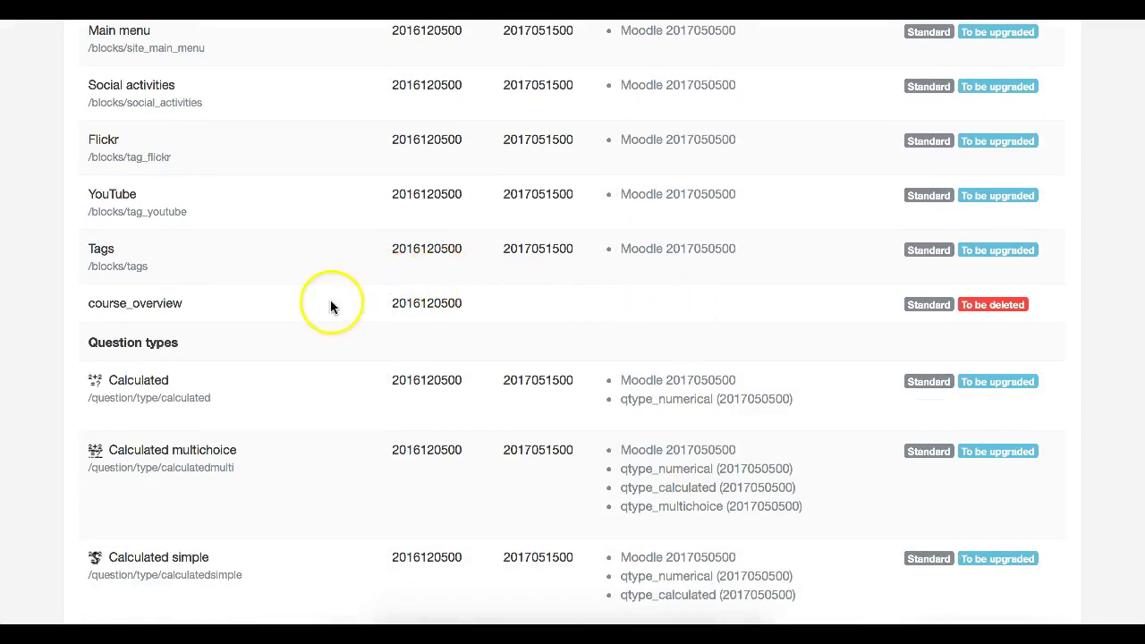
scroll(299, 307, "down", 15)
scroll(298, 306, "down", 20)
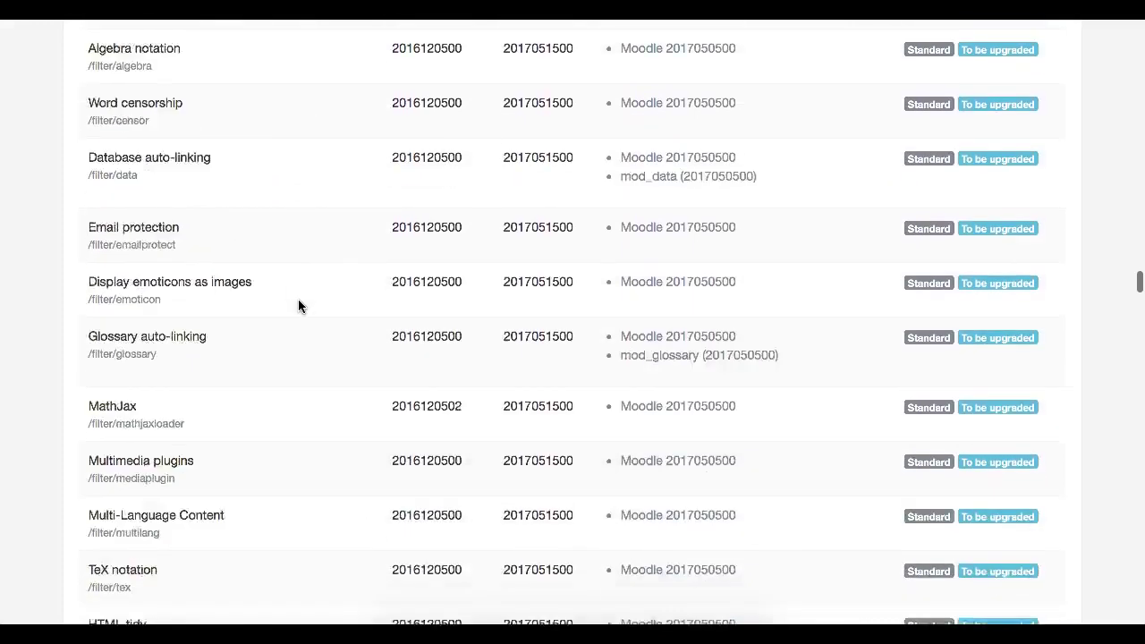
scroll(300, 304, "down", 20)
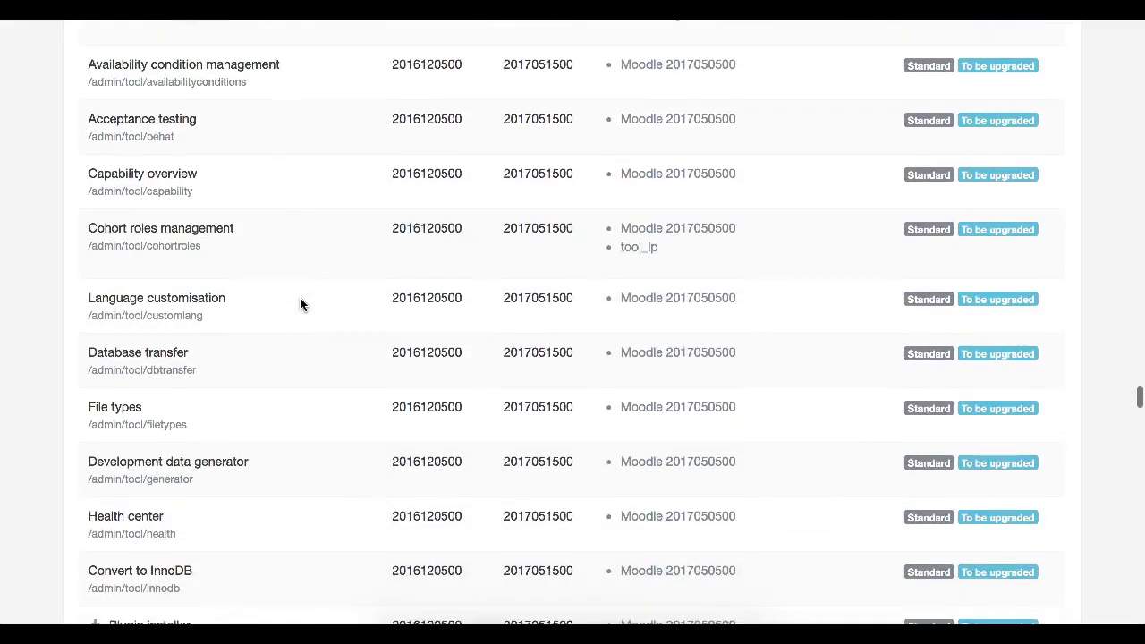
scroll(300, 304, "down", 20)
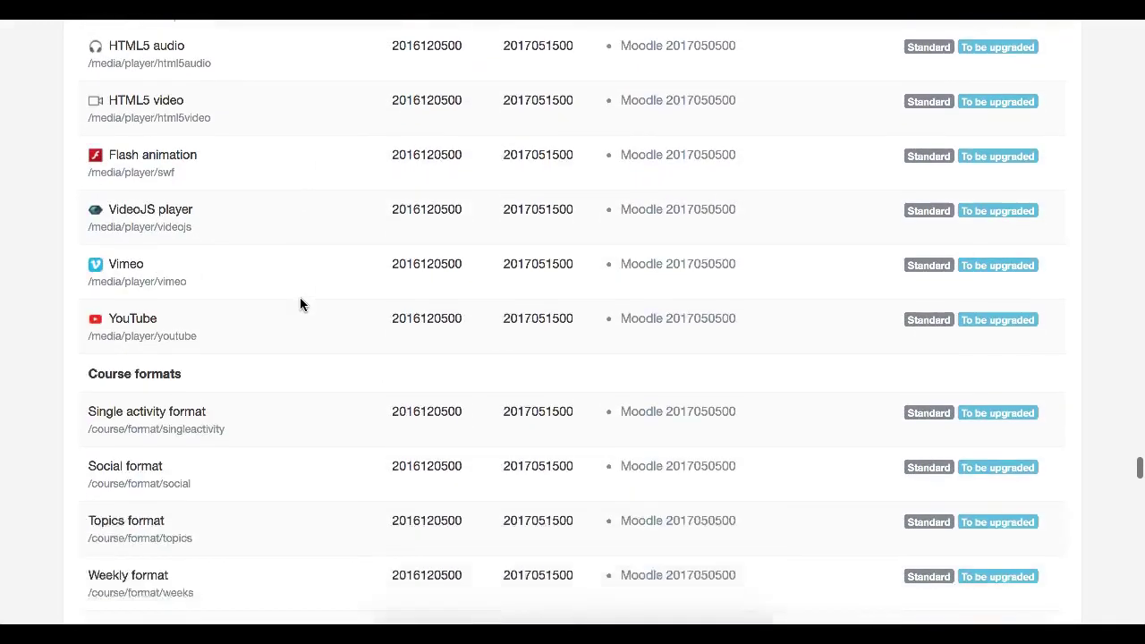
scroll(299, 304, "down", 15)
scroll(274, 269, "up", 3)
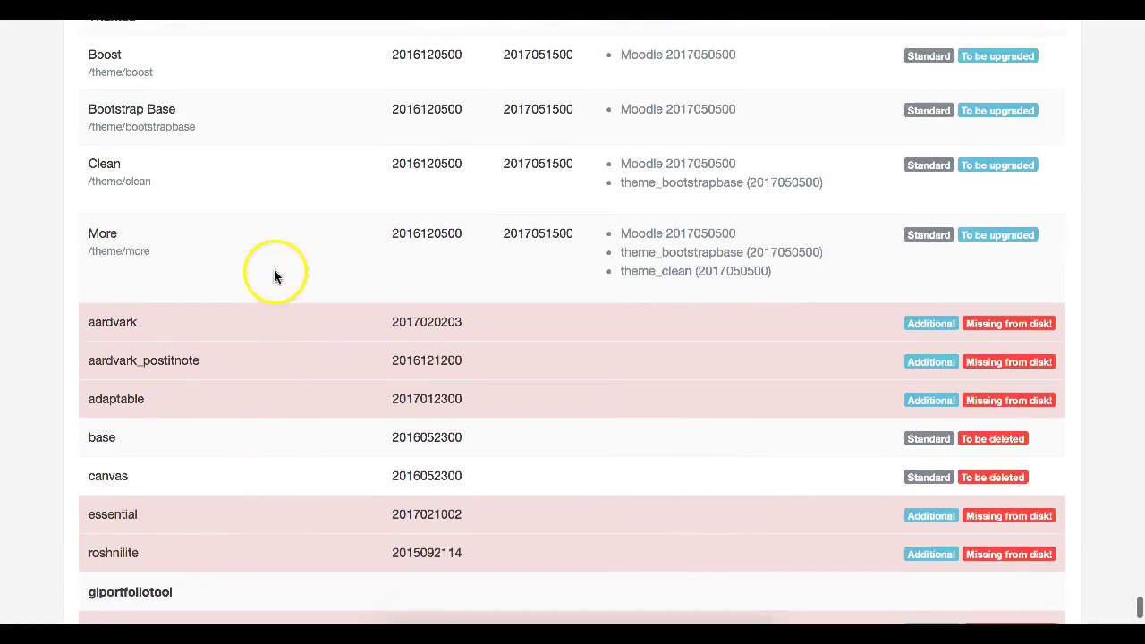
scroll(274, 270, "down", 1)
scroll(208, 304, "down", 2)
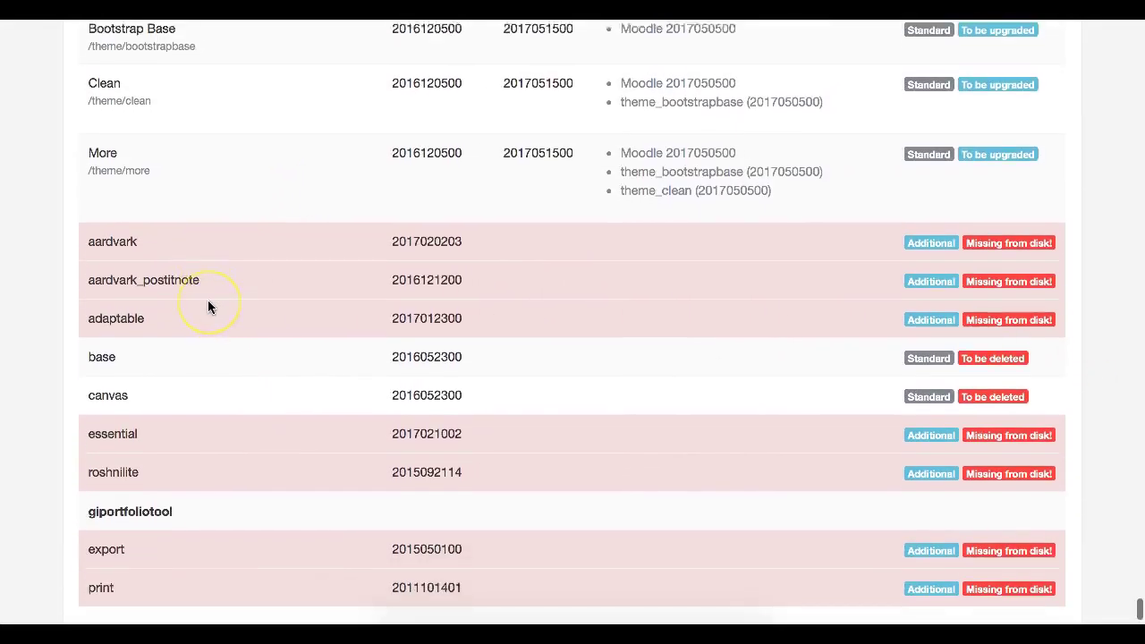
scroll(208, 306, "down", 1)
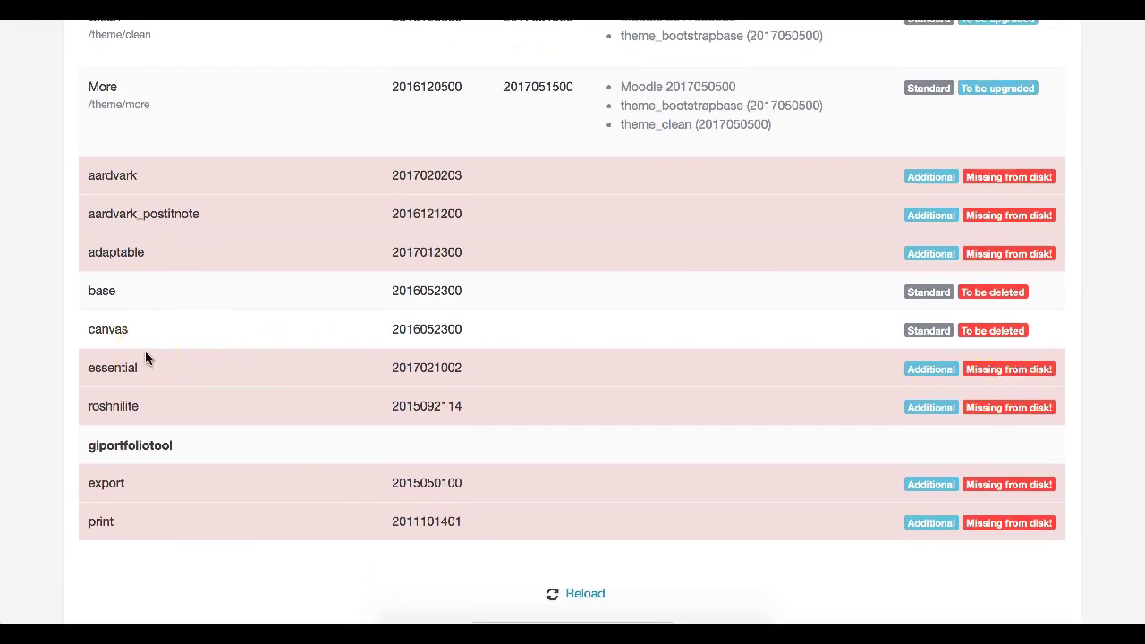
scroll(145, 352, "down", 2)
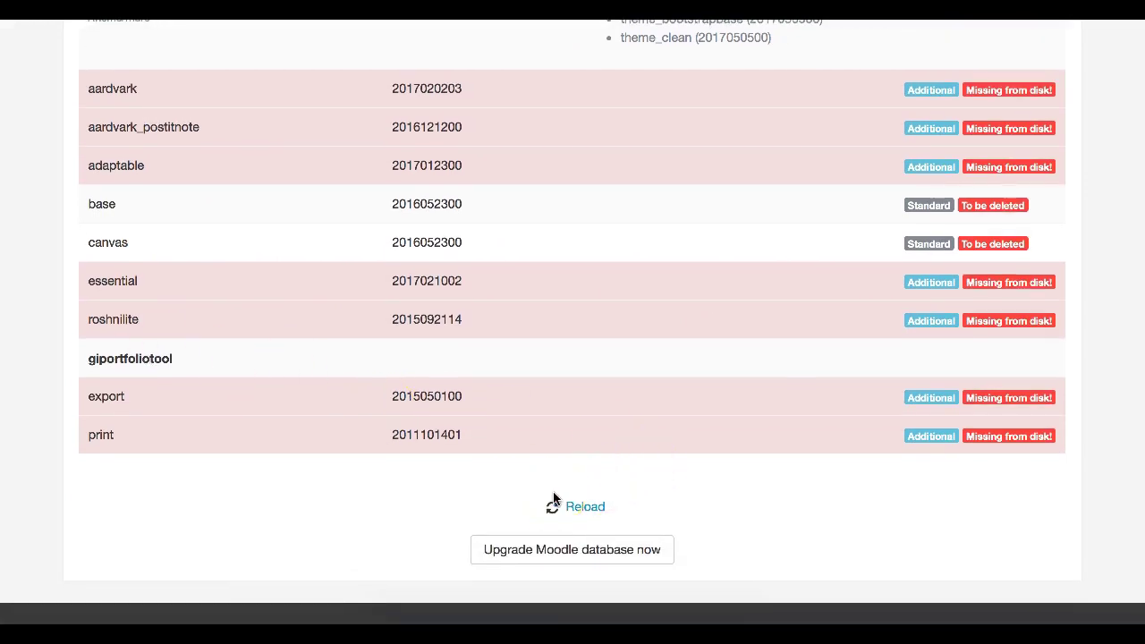
Run the database upgrade, check every component reports Success, and continue to the login page
left_click(537, 552)
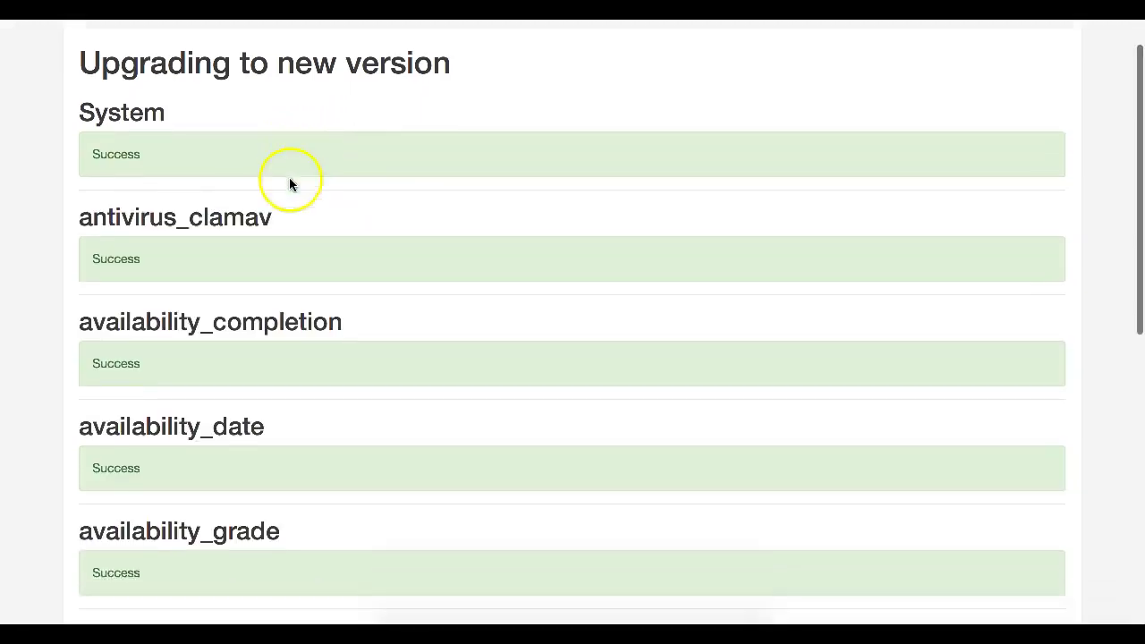
scroll(219, 167, "up", 3)
scroll(219, 170, "down", 5)
scroll(219, 173, "down", 10)
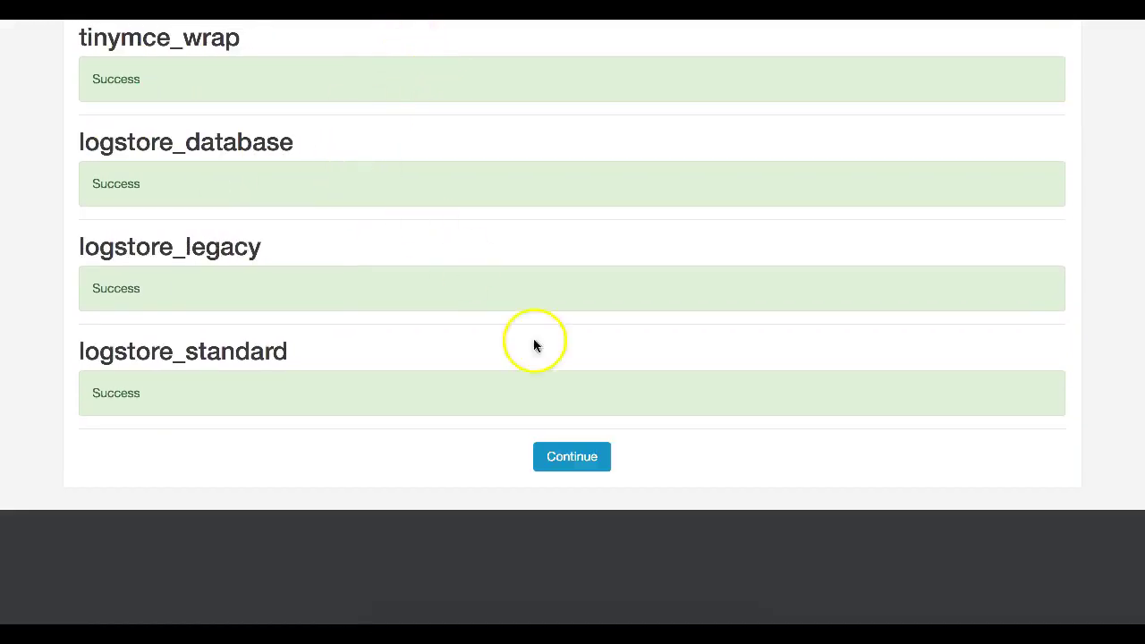
left_click(559, 461)
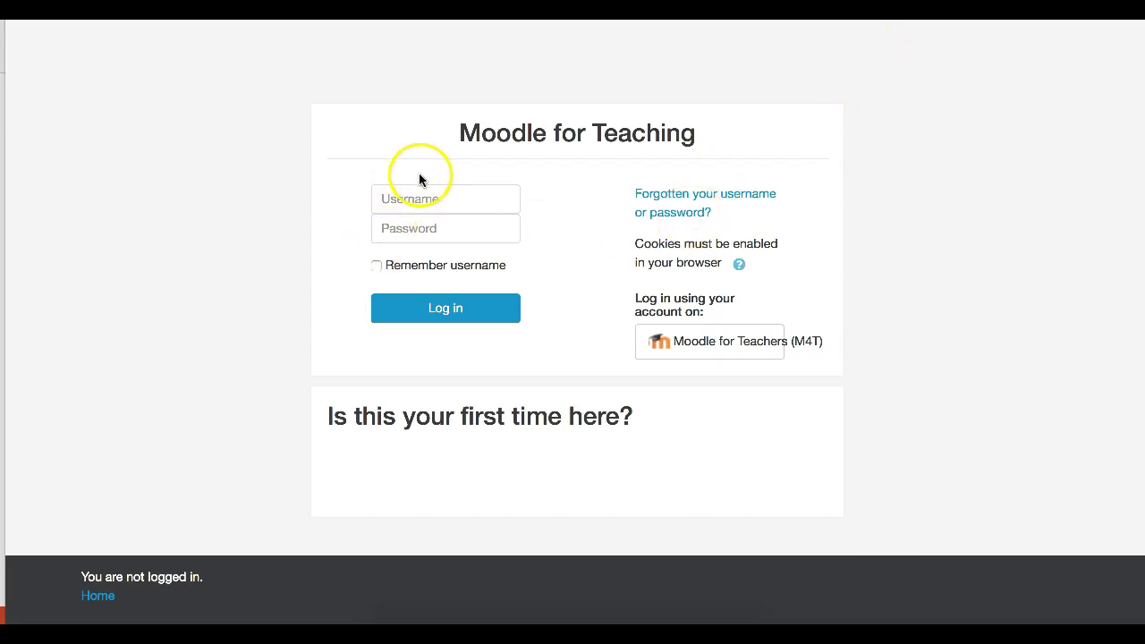
Fill in the saved administrator login on Moodle for Teaching with Remember username ticked
left_click(389, 196)
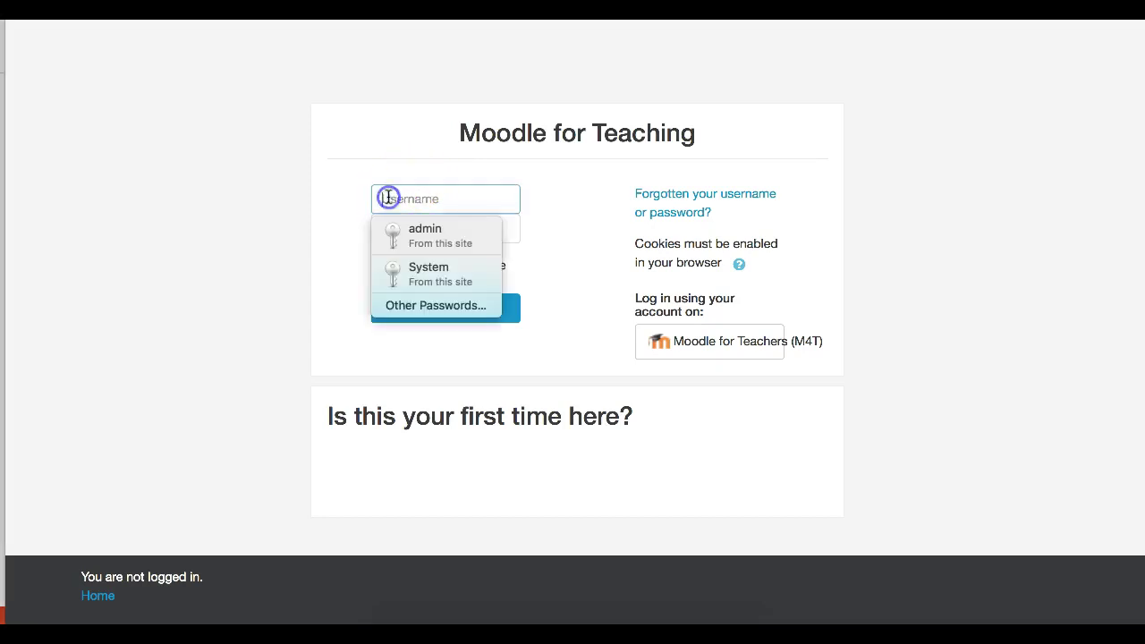
left_click(425, 230)
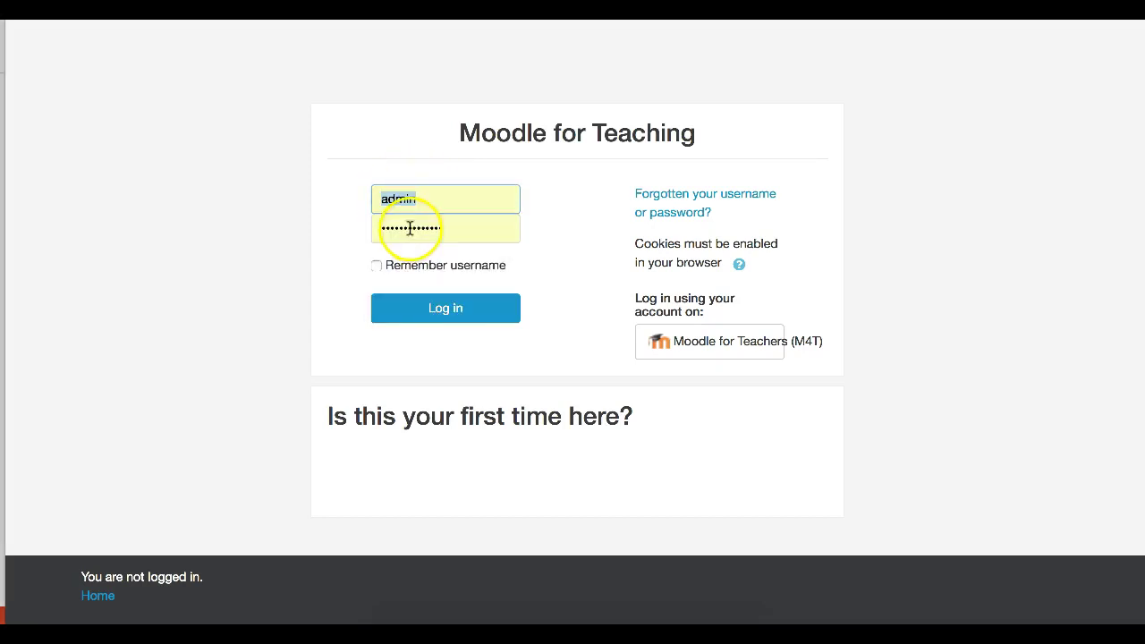
left_click(376, 265)
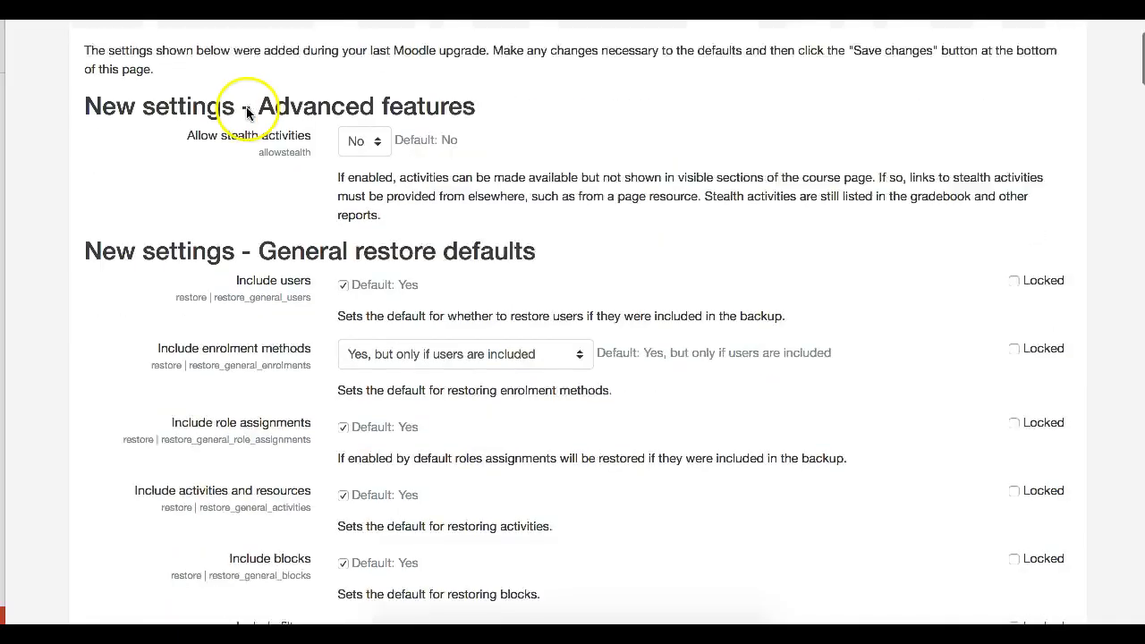
Save the new 3.3 settings unchanged, reaching the Notifications page for Moodle 3.3 (Build 20170515)
scroll(325, 314, "down", 1)
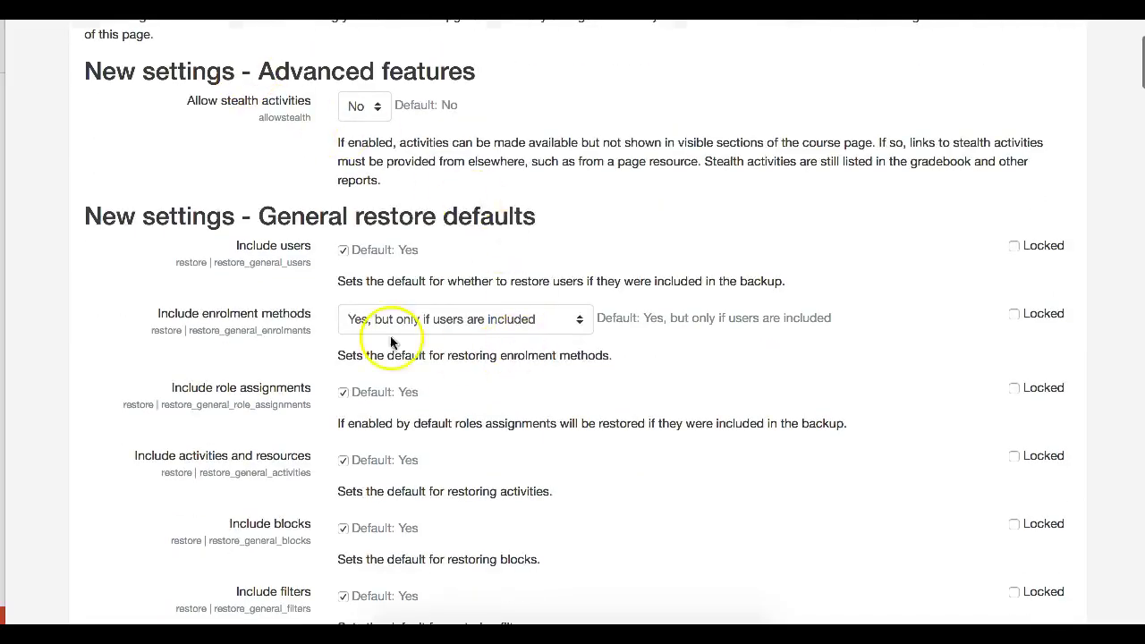
scroll(328, 315, "down", 6)
scroll(328, 313, "down", 20)
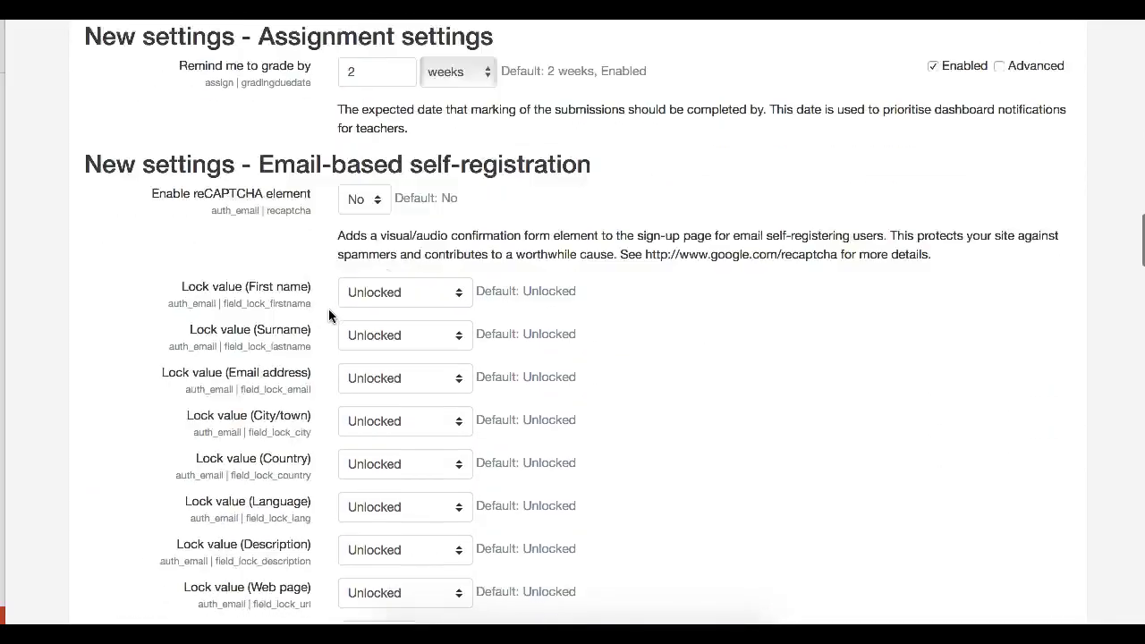
scroll(329, 314, "down", 3)
scroll(329, 313, "up", 7)
scroll(289, 360, "down", 2)
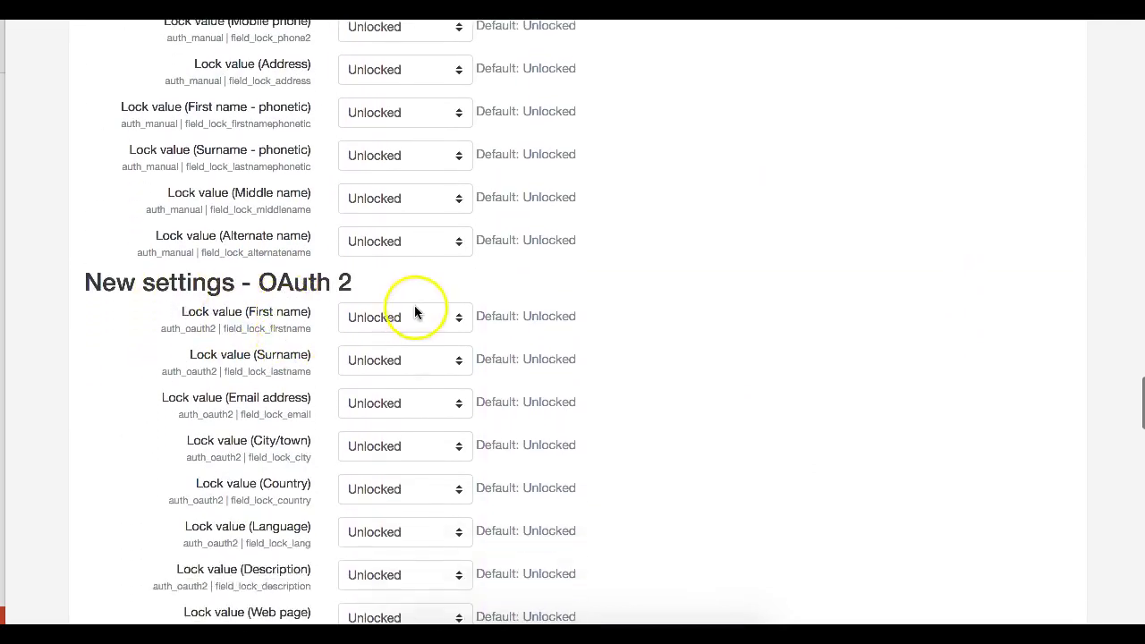
scroll(323, 286, "down", 1)
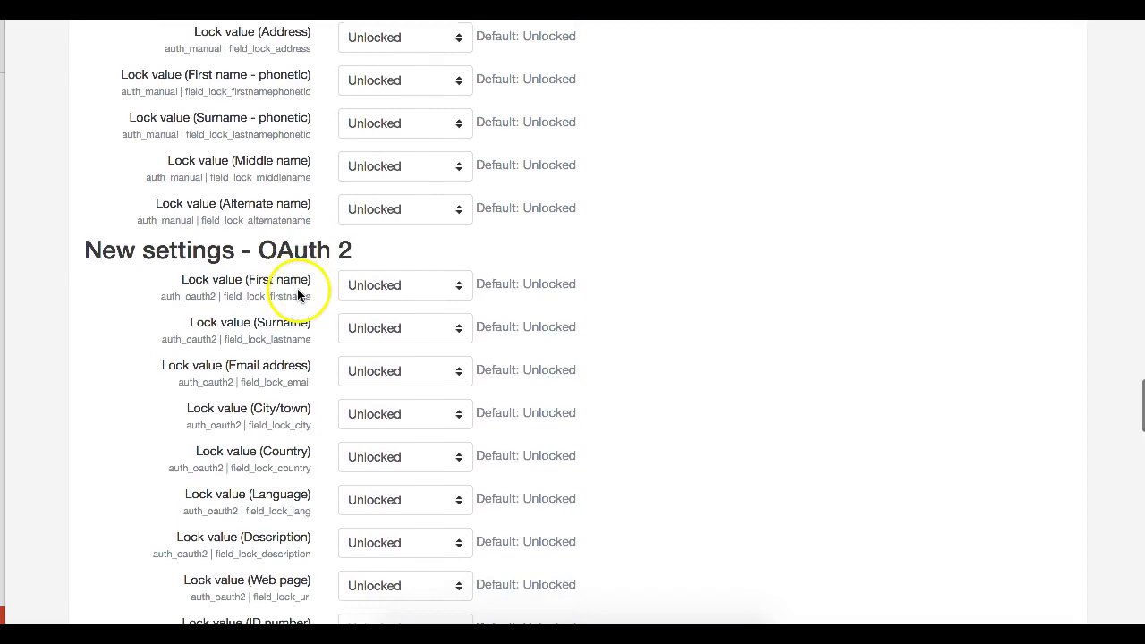
scroll(259, 303, "down", 20)
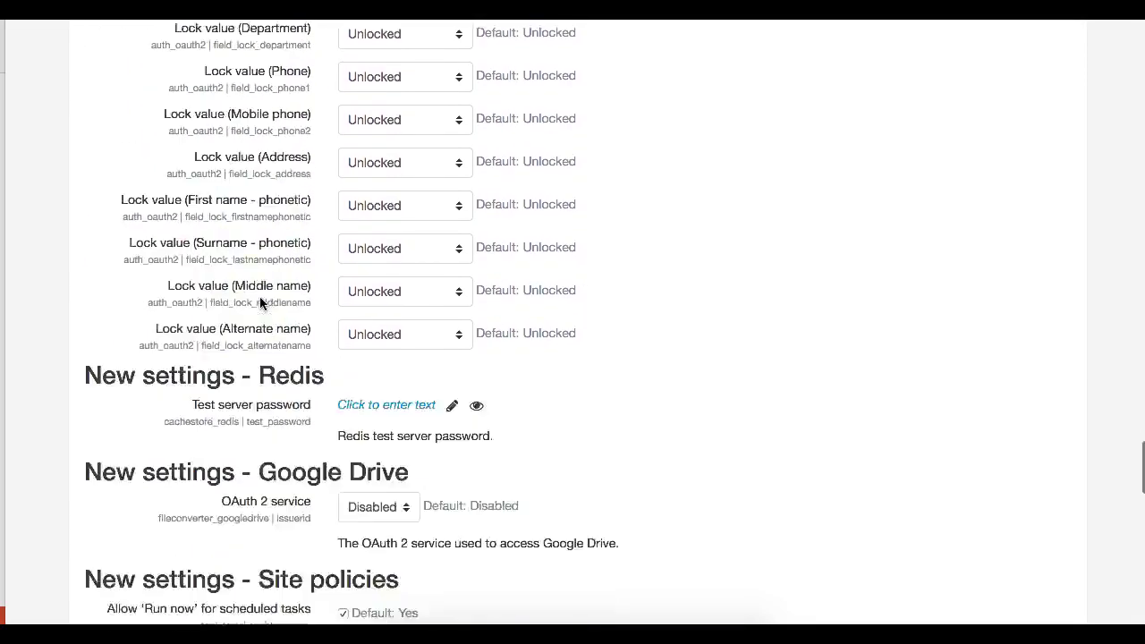
scroll(259, 304, "down", 15)
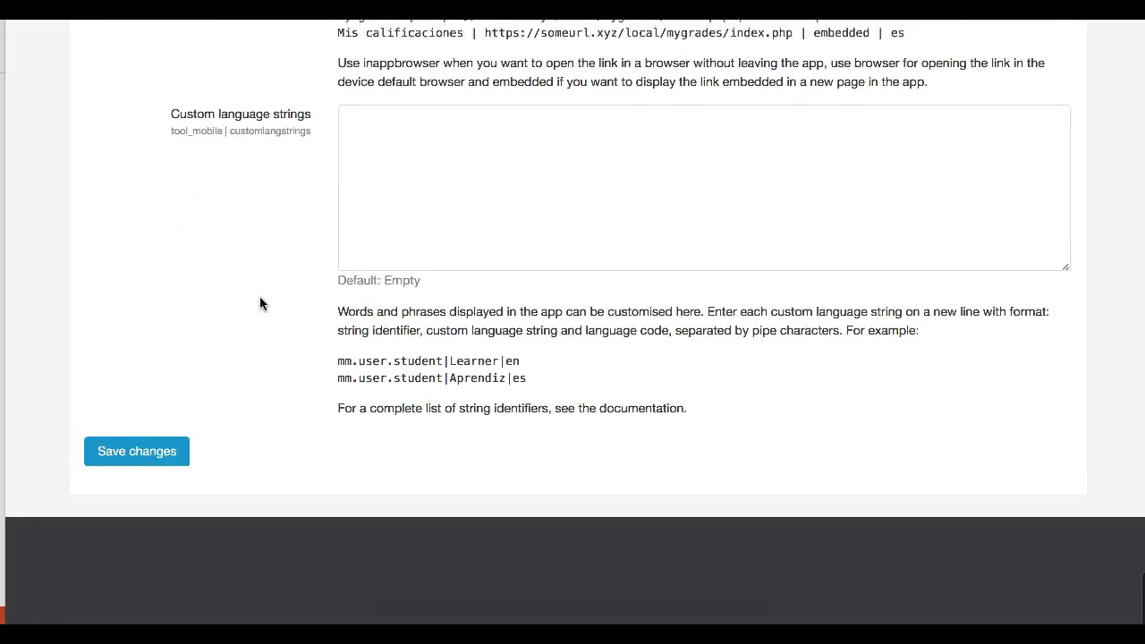
left_click(137, 452)
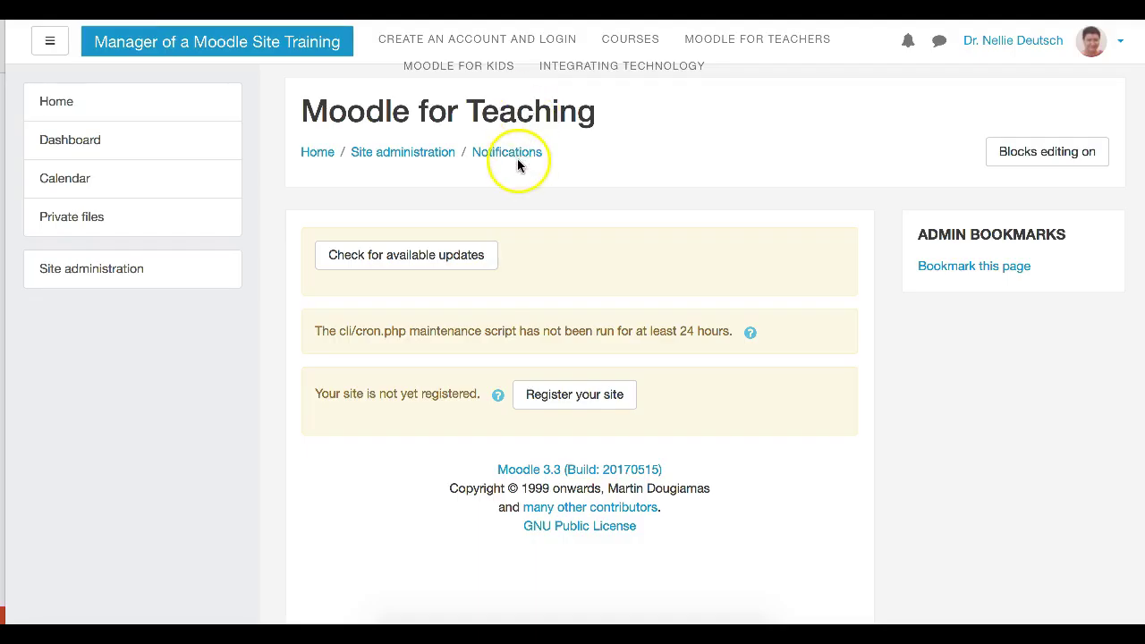
Go to Site administration > Plugins > Install plugins
left_click(399, 154)
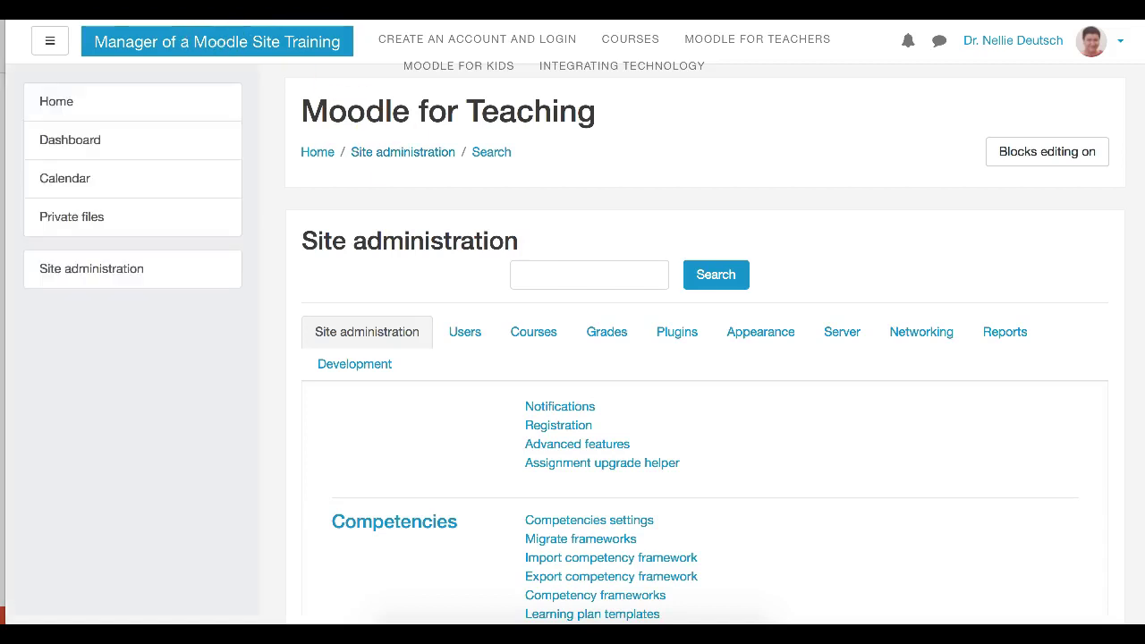
left_click(666, 333)
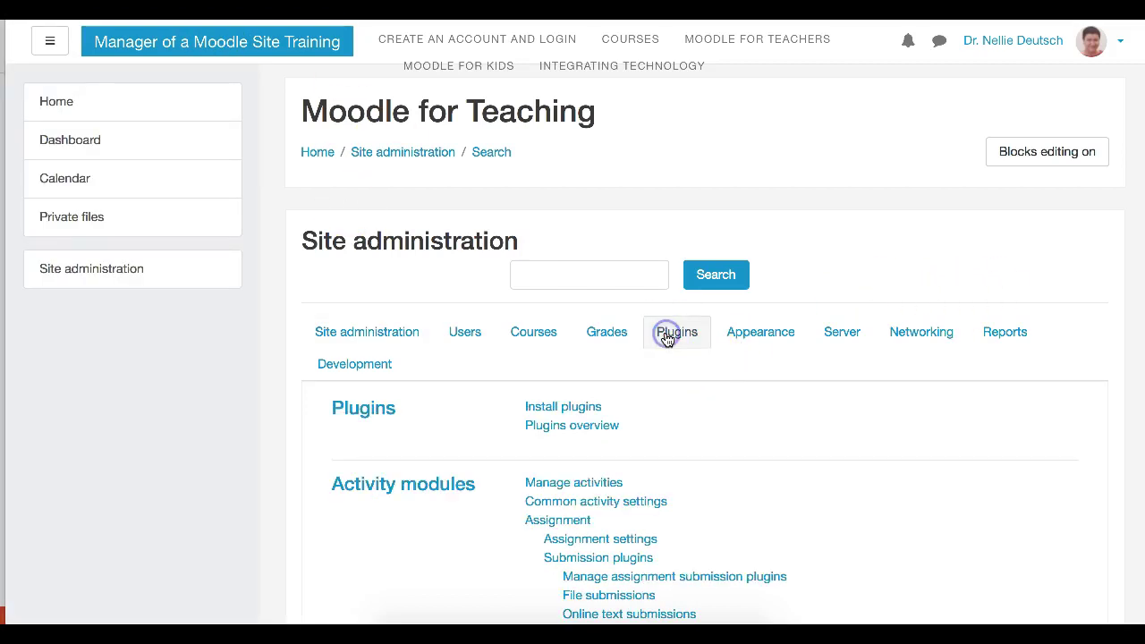
left_click(570, 407)
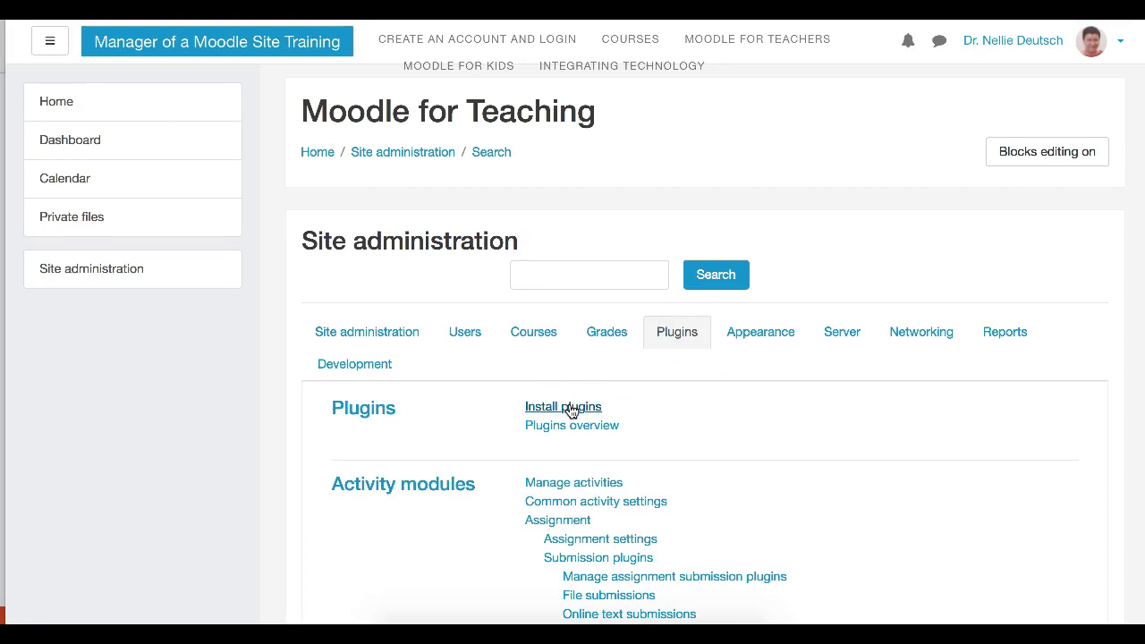
left_click(571, 410)
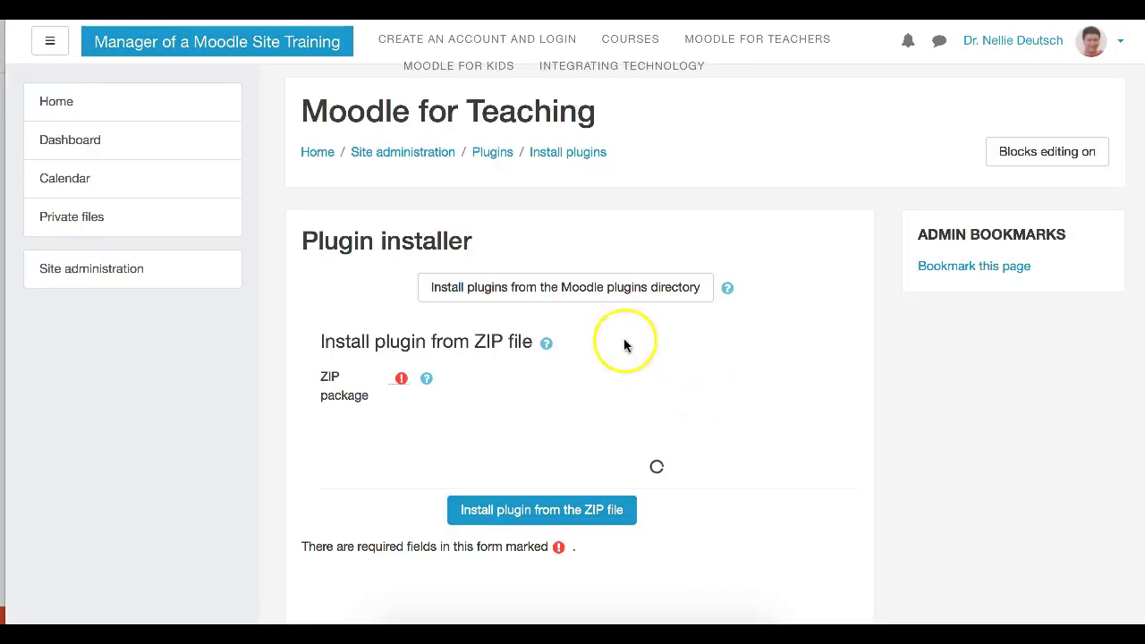
Search the Moodle plugins directory for the Essential theme
left_click(547, 288)
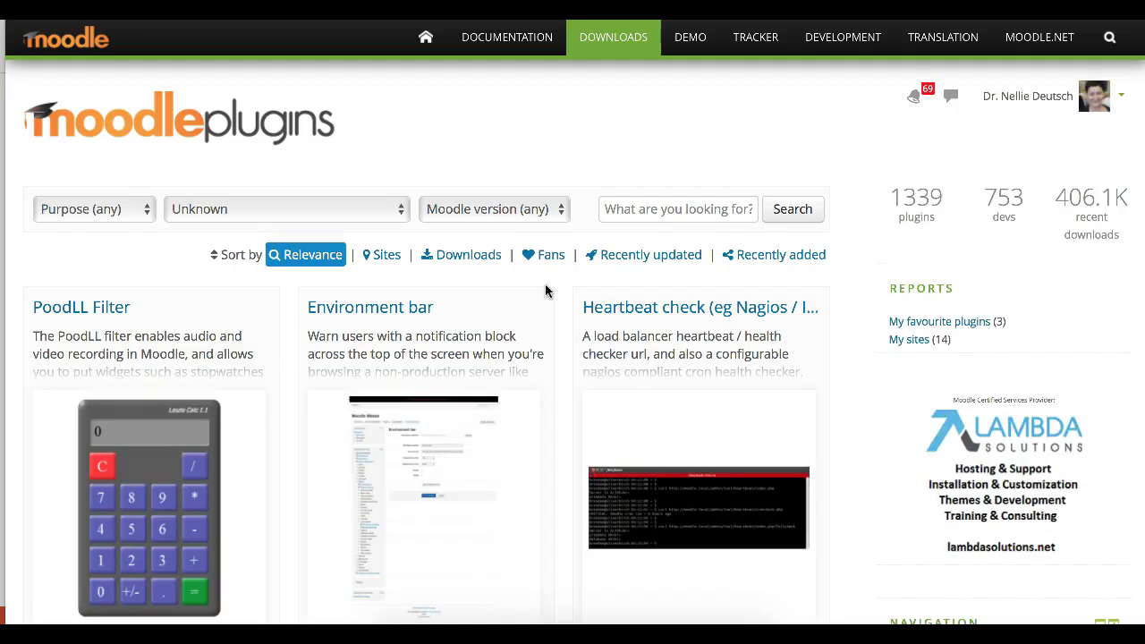
left_click(637, 215)
type("Theme")
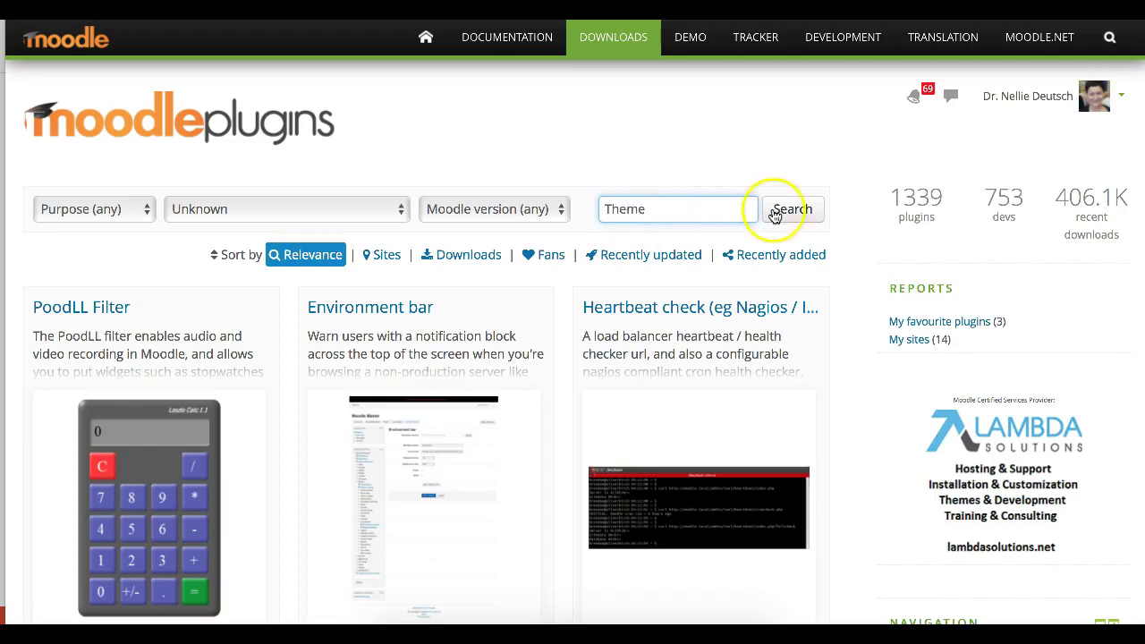
left_click(787, 211)
scroll(320, 319, "down", 5)
scroll(290, 322, "up", 5)
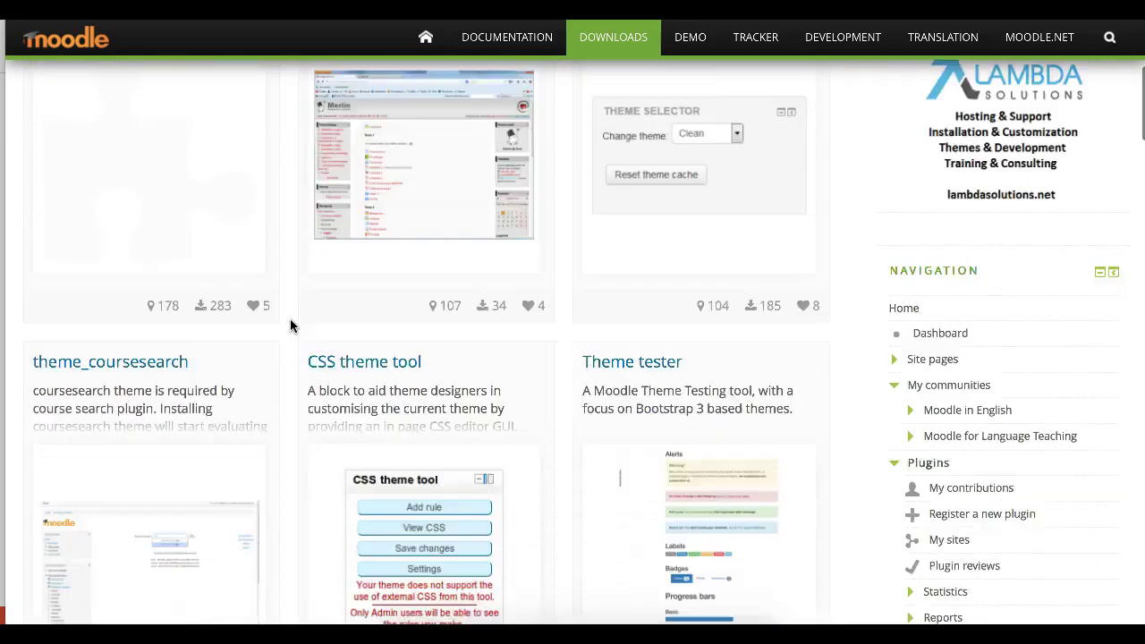
left_click(640, 212)
left_click_drag(639, 212, 601, 210)
type("Essential")
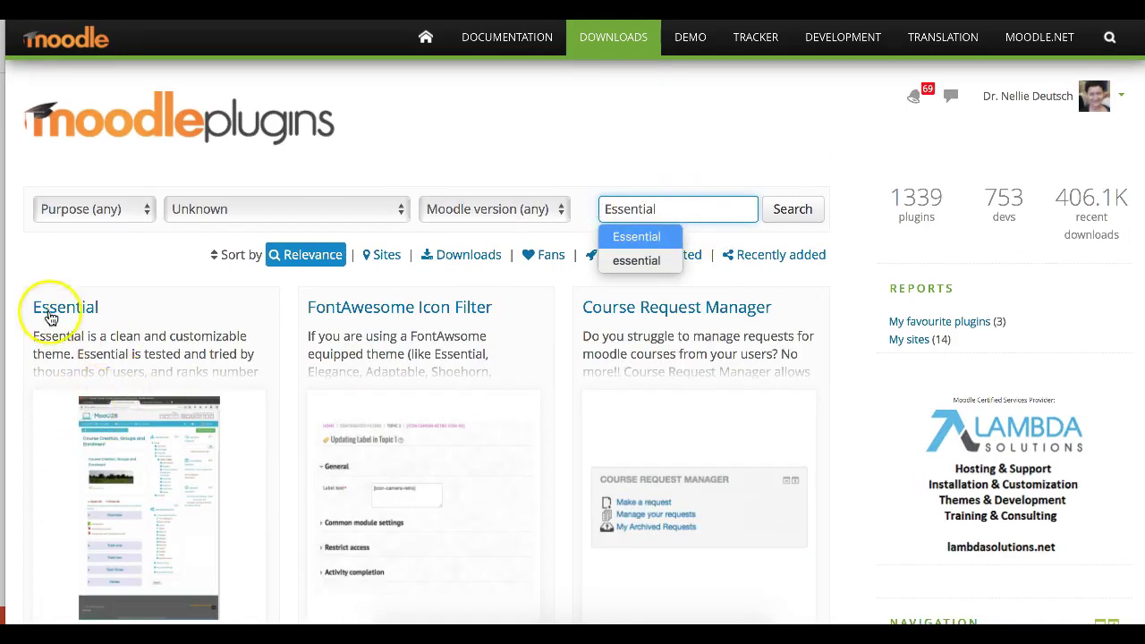
Open the Essential theme page and show its Moodle 3.3 release 3.3.0.1
left_click(63, 309)
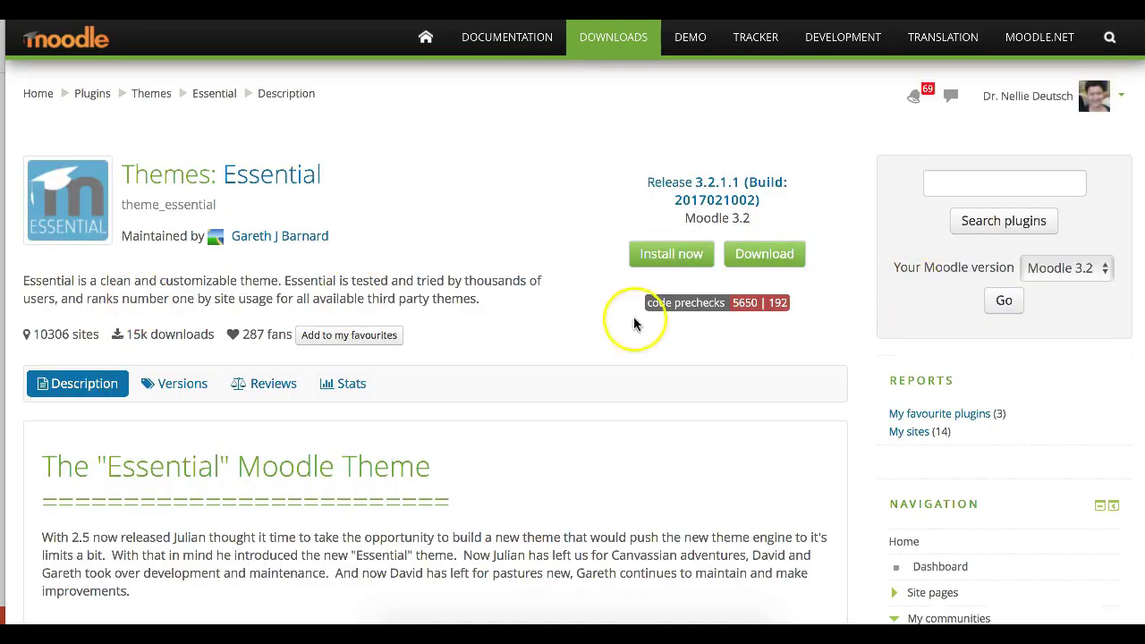
left_click(1106, 268)
left_click(1053, 255)
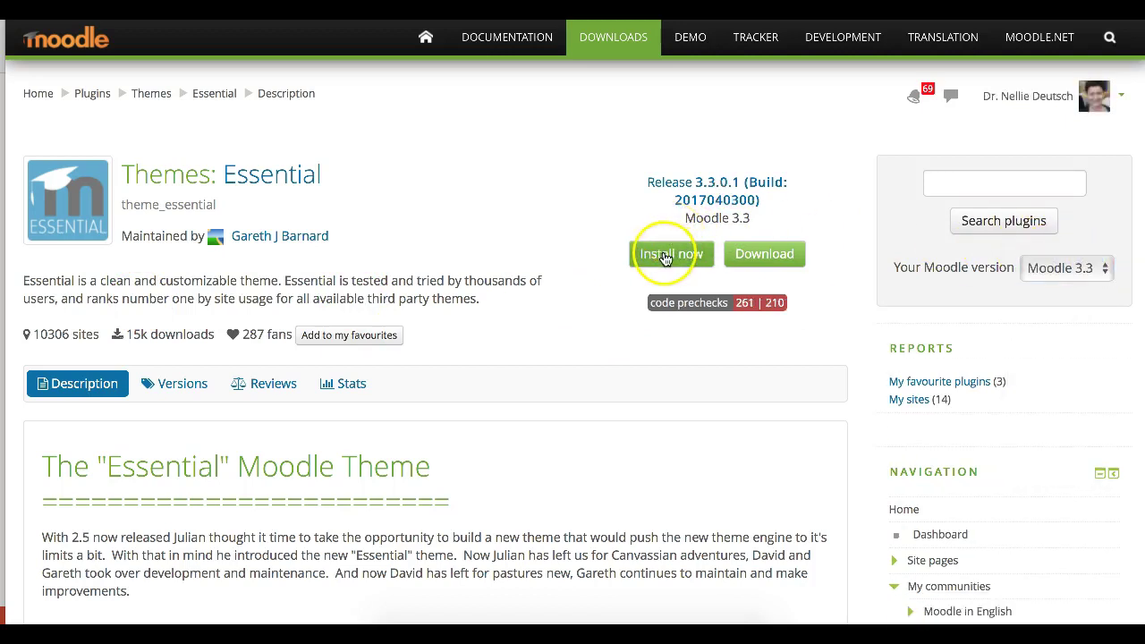
Update the moodle4teaching.org site's Moodle version to 3.3 in the registered sites list
left_click(664, 255)
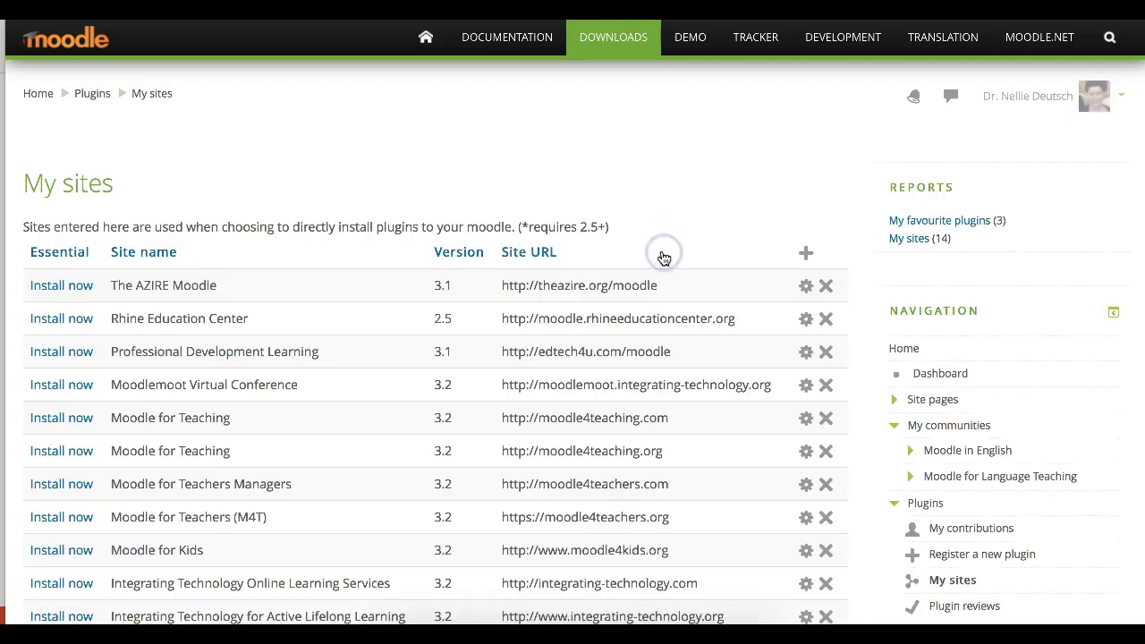
scroll(224, 246, "down", 2)
scroll(222, 243, "down", 3)
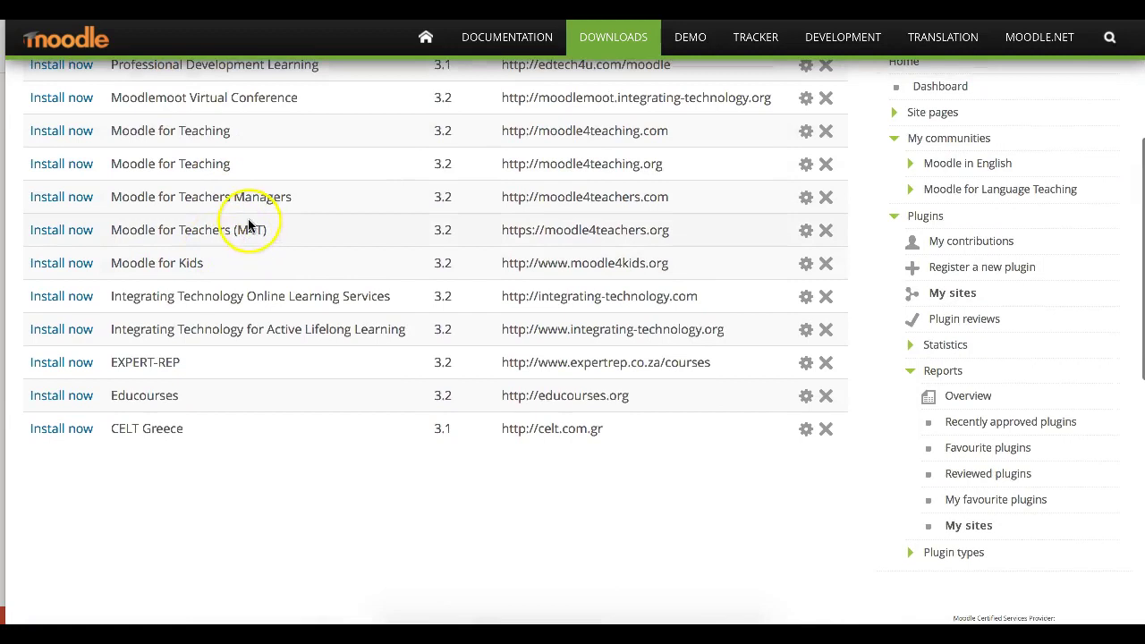
scroll(249, 225, "up", 1)
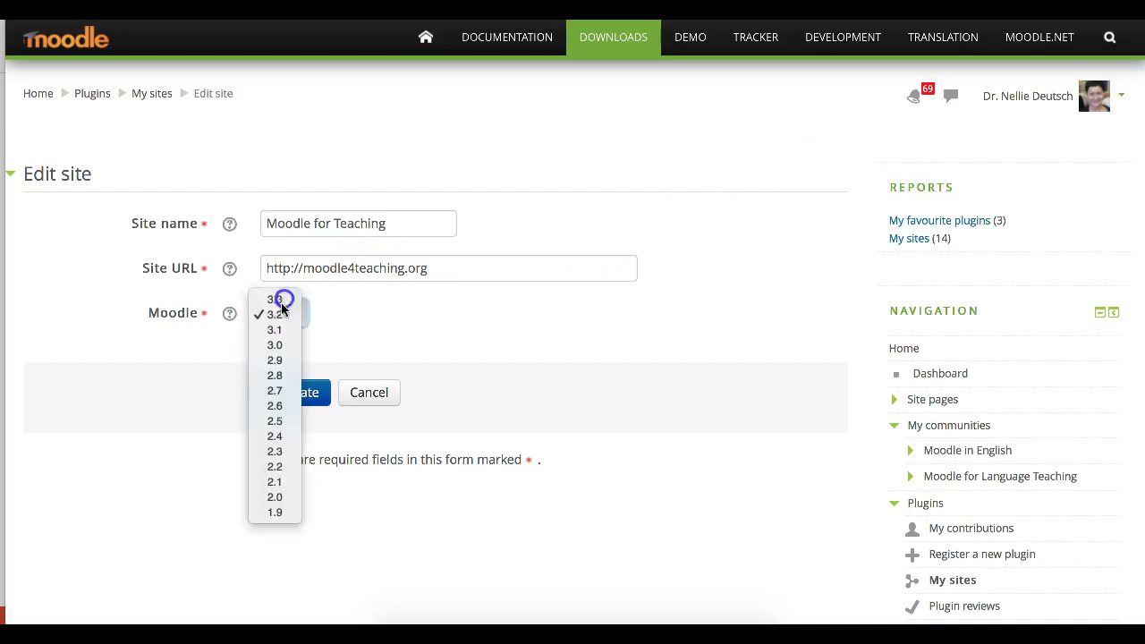
left_click(275, 298)
left_click(294, 392)
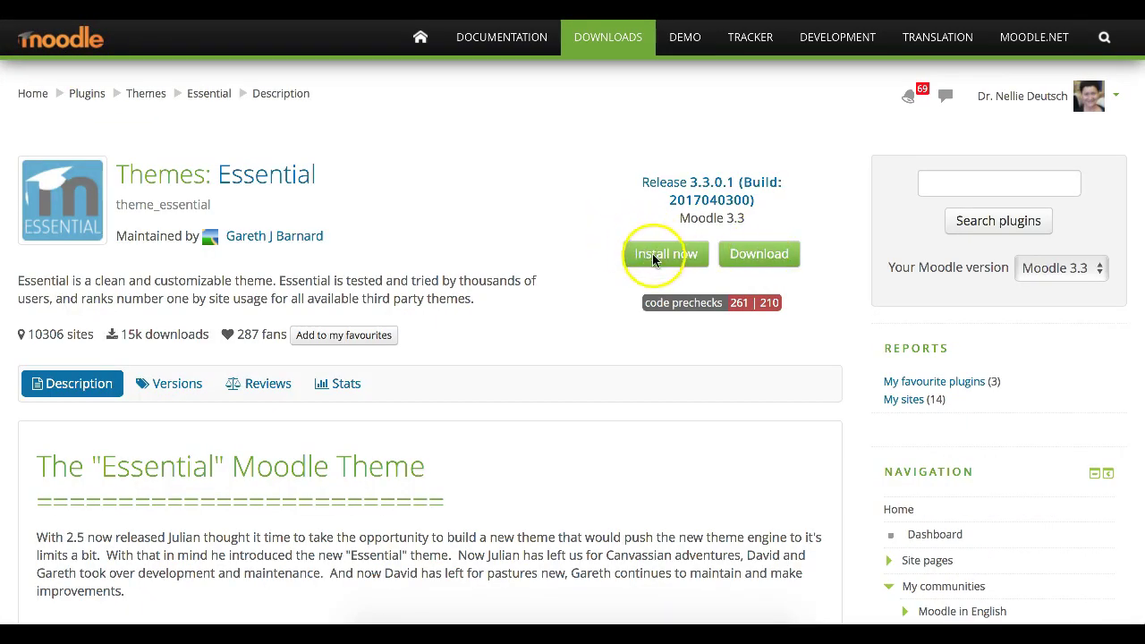
Send the Essential 3.3 install to the moodle4teaching.org site
left_click(653, 256)
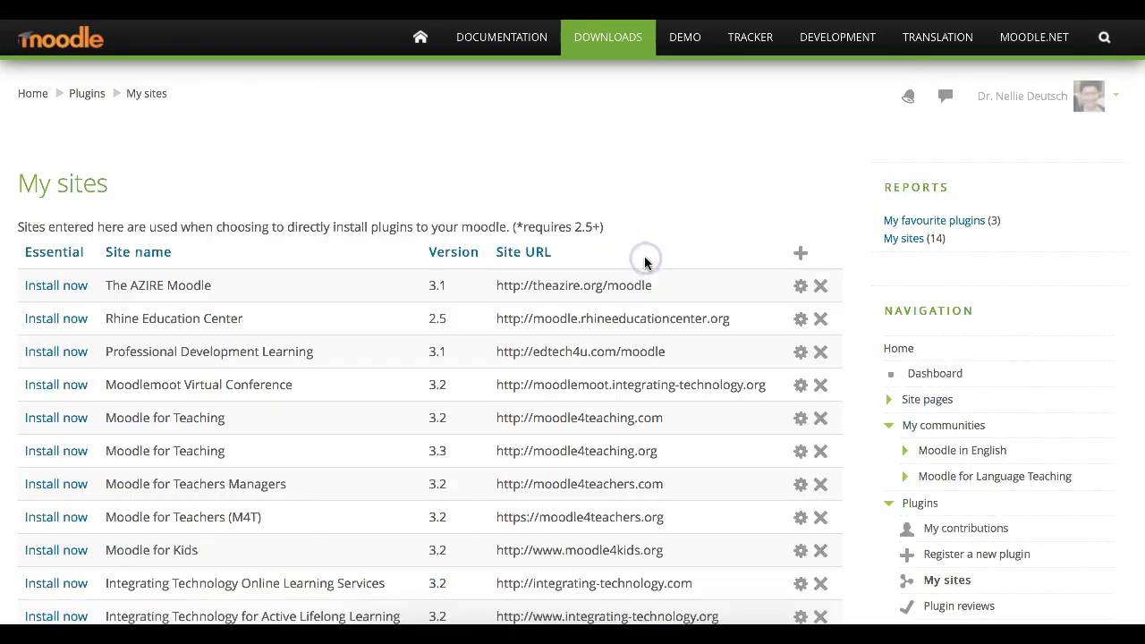
scroll(174, 343, "down", 1)
scroll(171, 340, "down", 1)
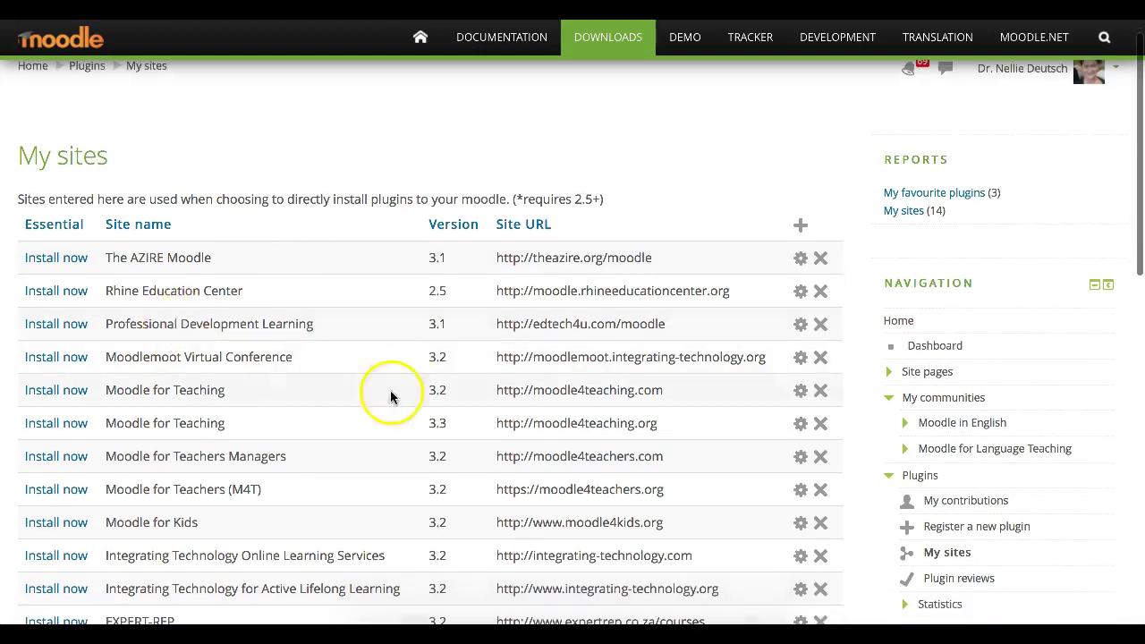
left_click(49, 427)
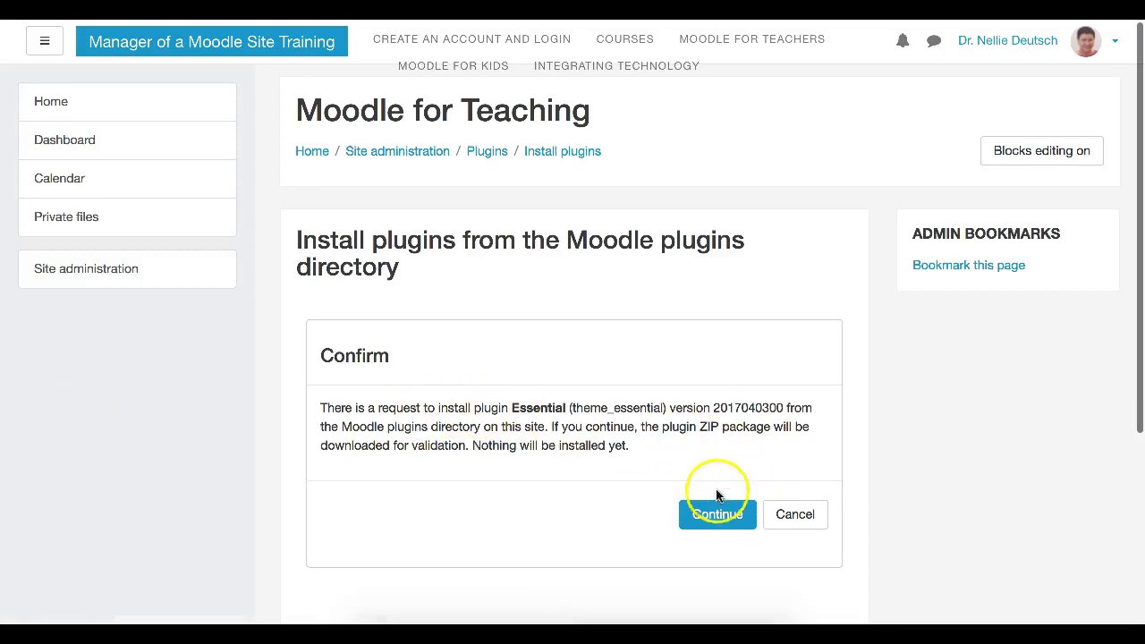
Confirm the Essential download, pass validation, and continue to the plugins check
left_click(715, 515)
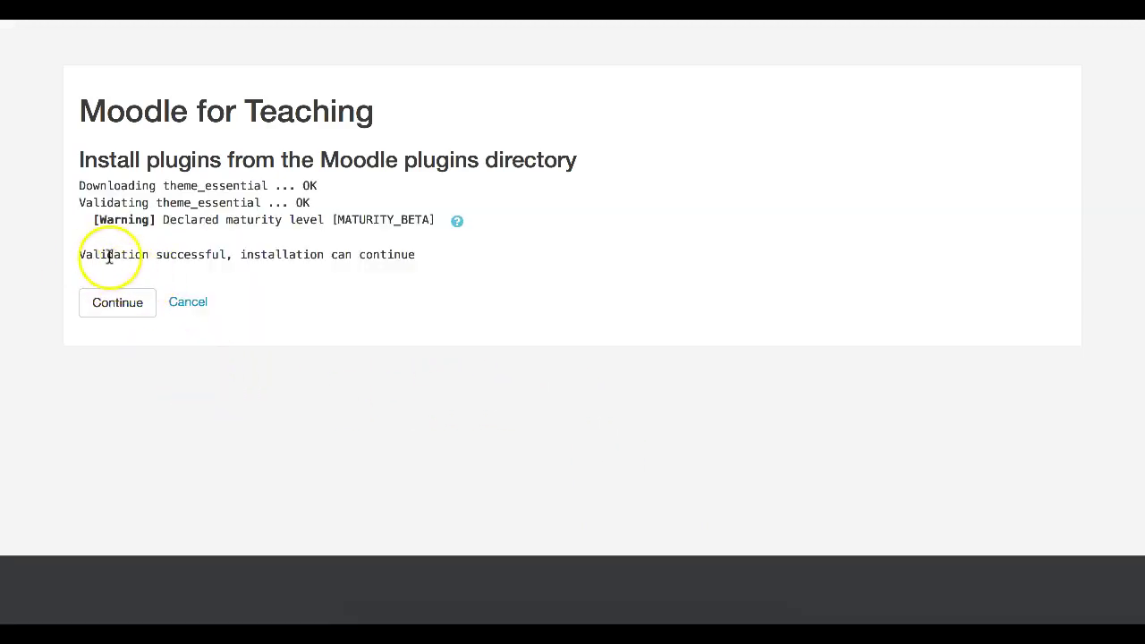
left_click(130, 306)
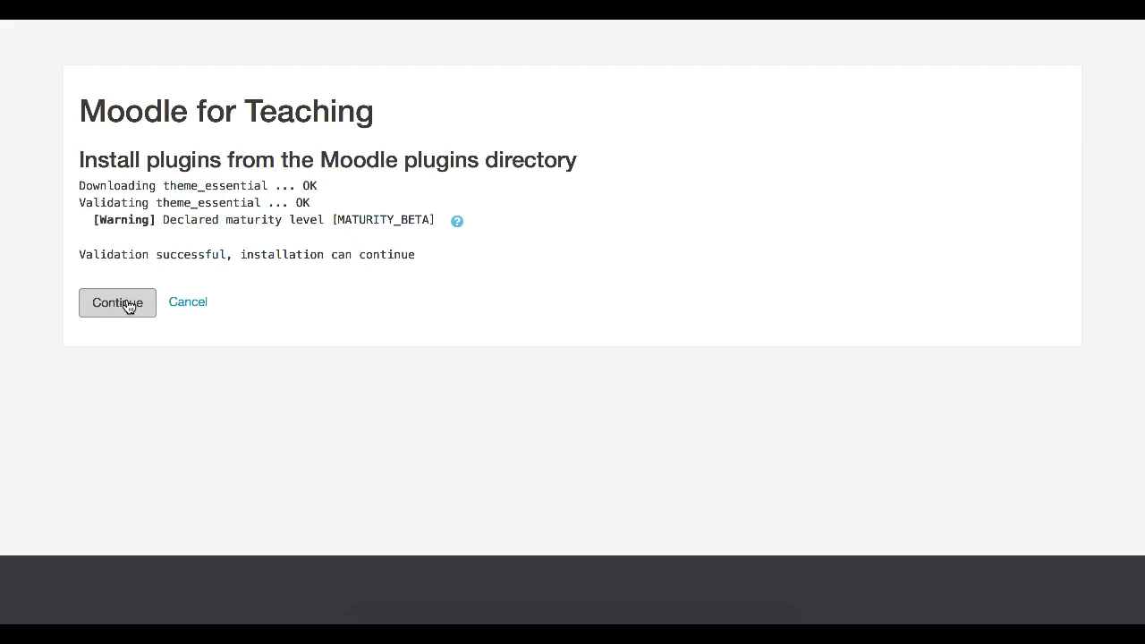
left_click(117, 303)
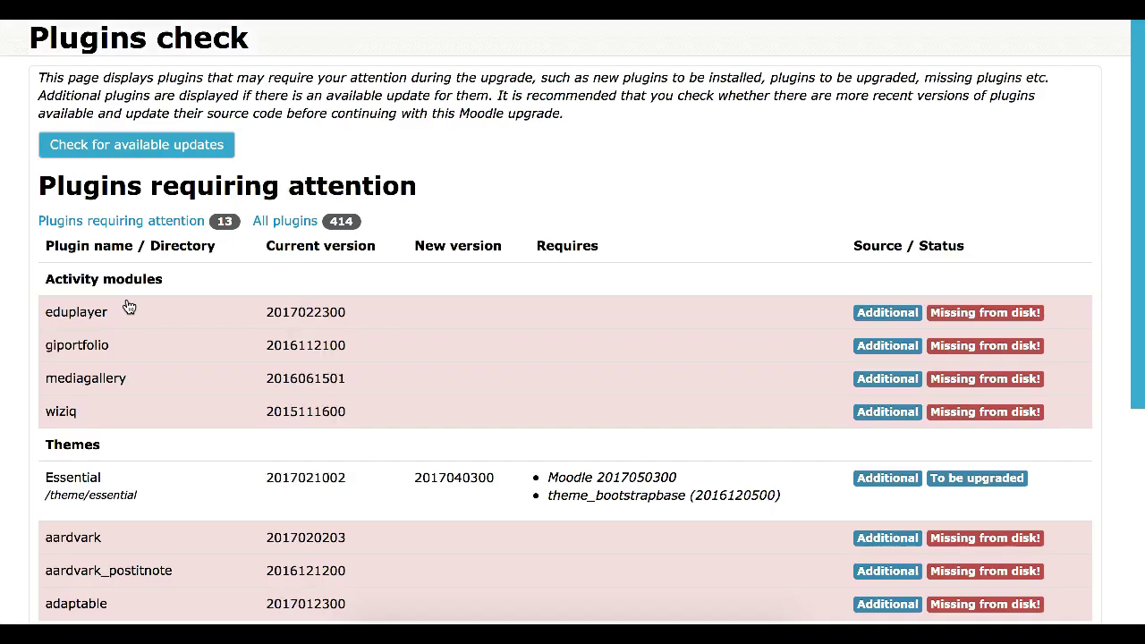
scroll(237, 329, "down", 2)
scroll(238, 328, "down", 1)
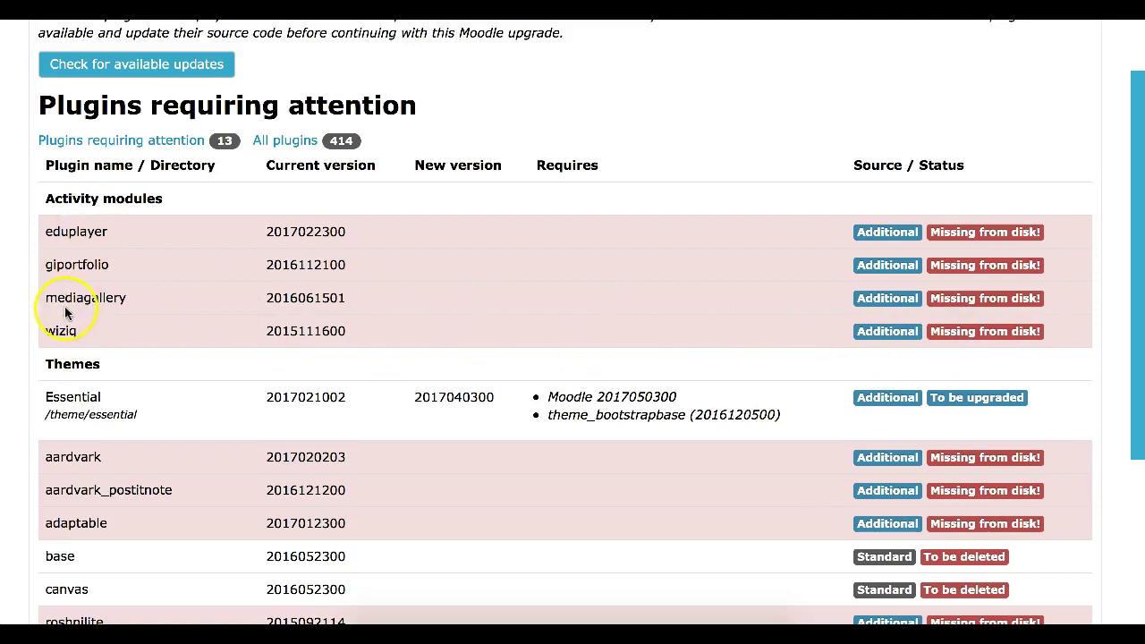
scroll(65, 312, "down", 5)
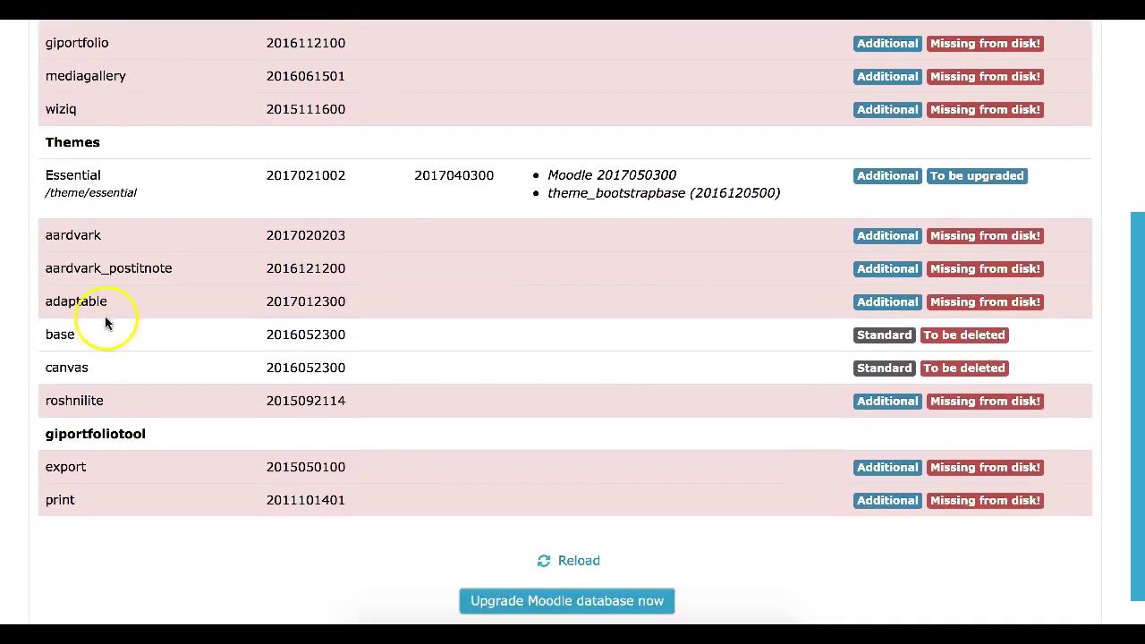
scroll(120, 320, "down", 1)
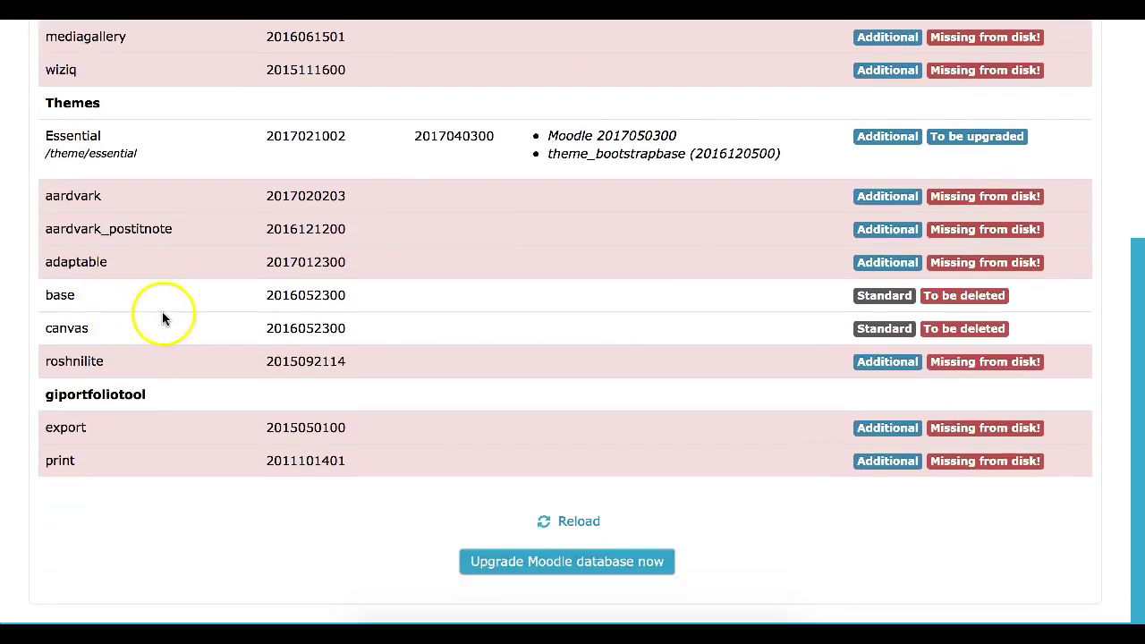
left_click(597, 561)
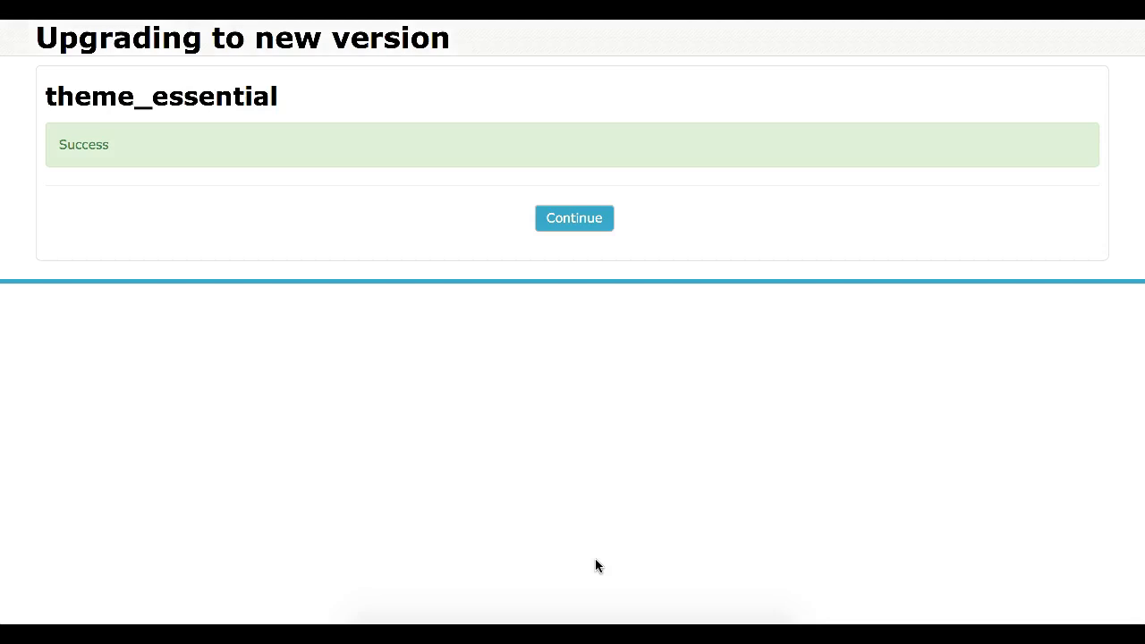
left_click(573, 225)
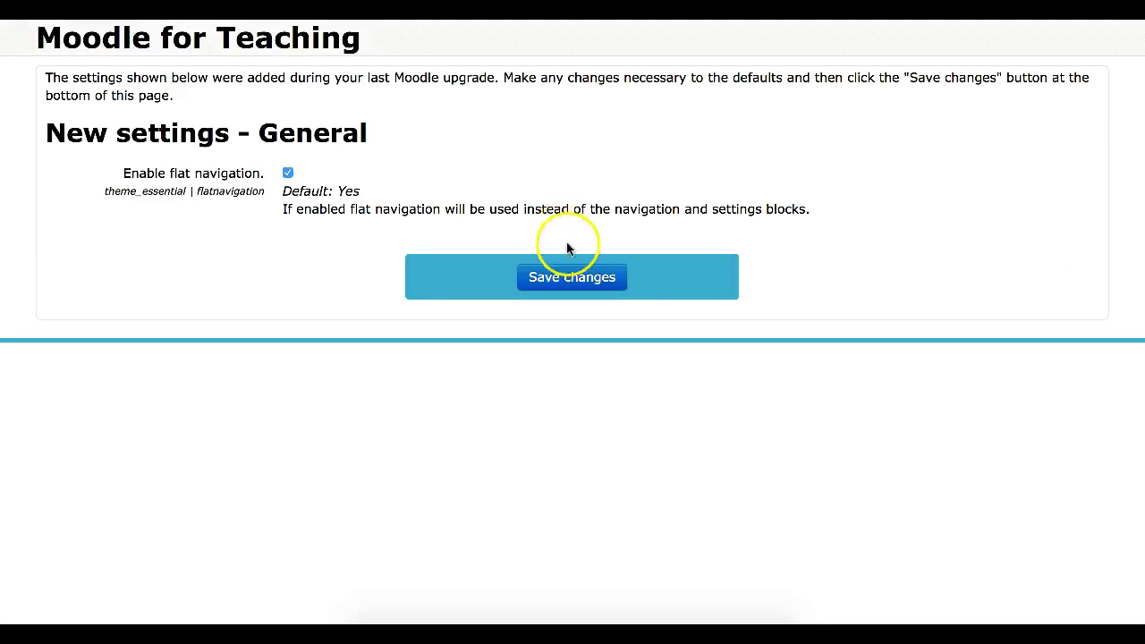
left_click(577, 280)
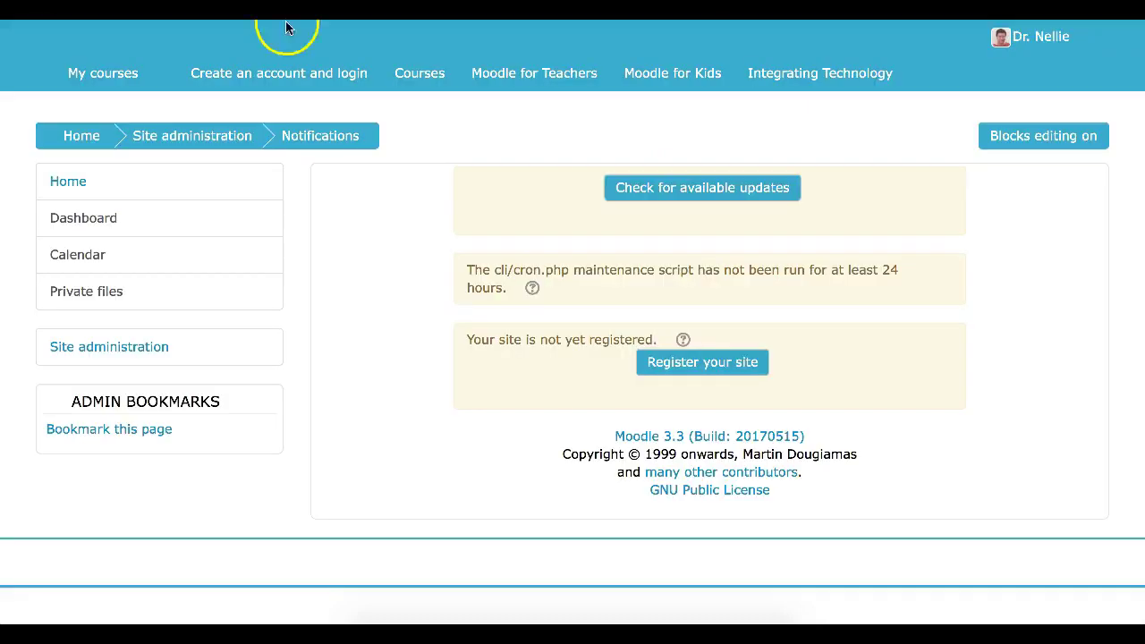
Browse My courses and the home page, advancing the Essential front-page slideshow two slides
left_click(98, 51)
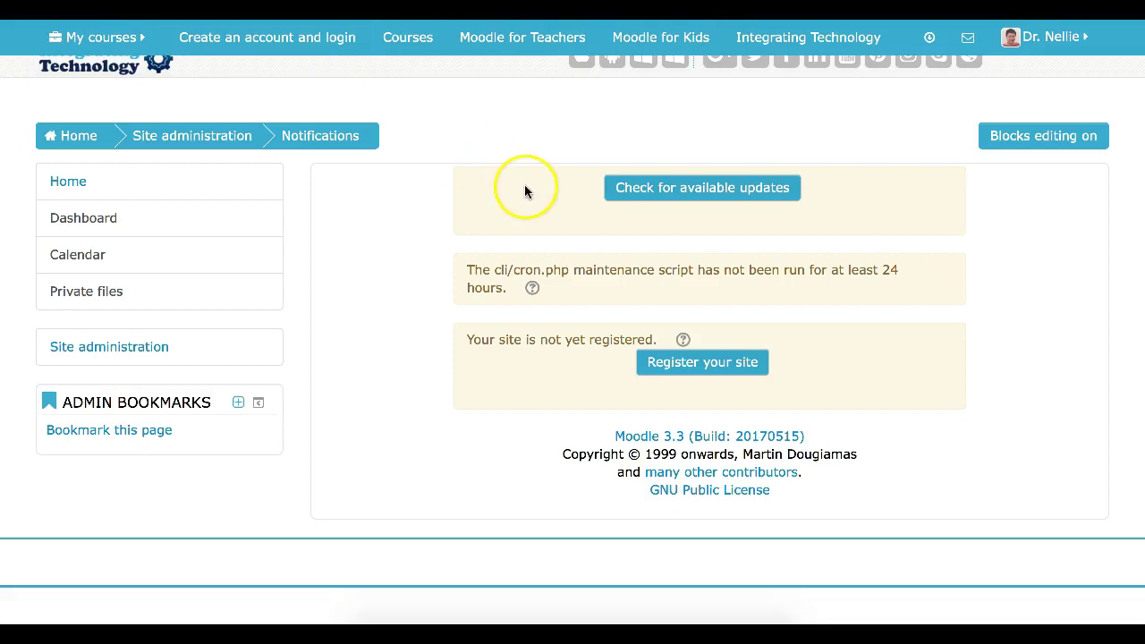
mouse_move(114, 70)
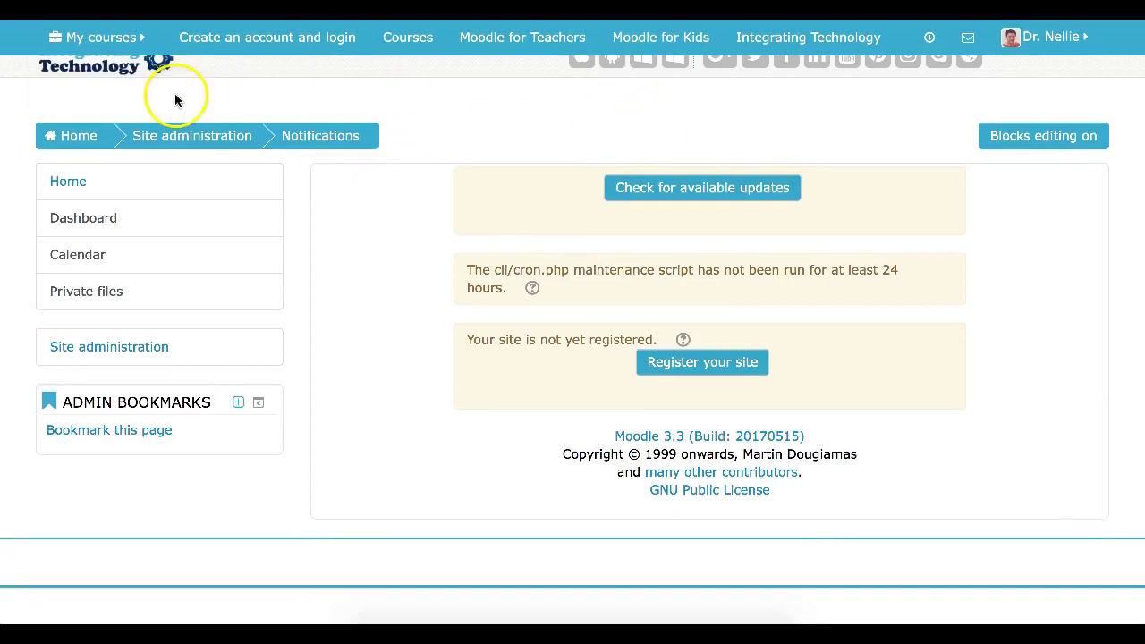
left_click(97, 67)
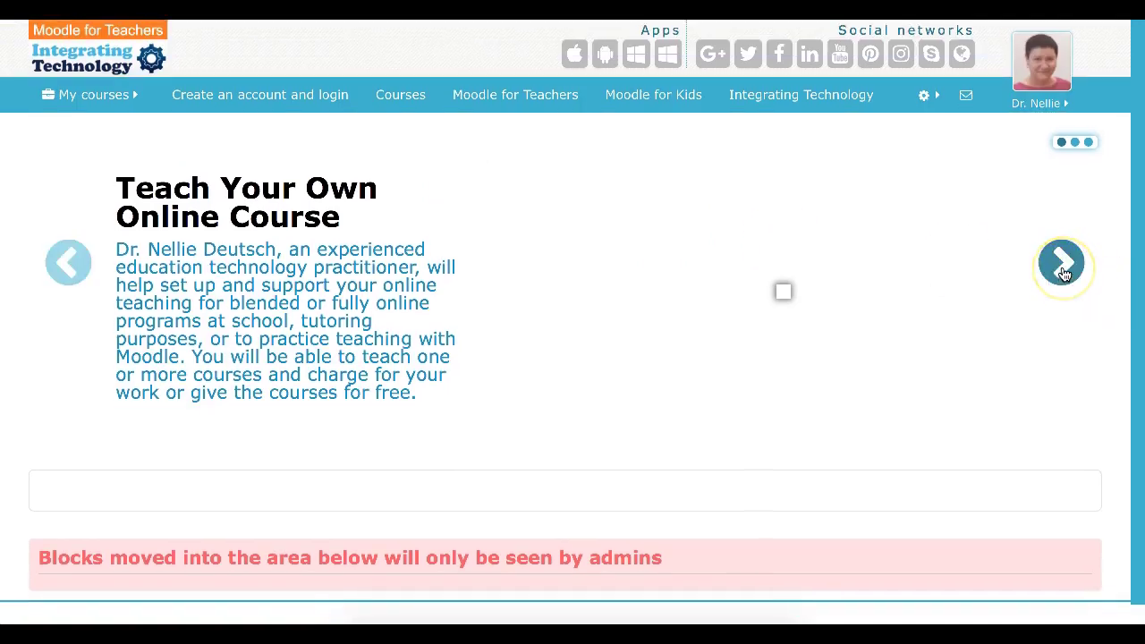
left_click(1062, 269)
left_click(1062, 266)
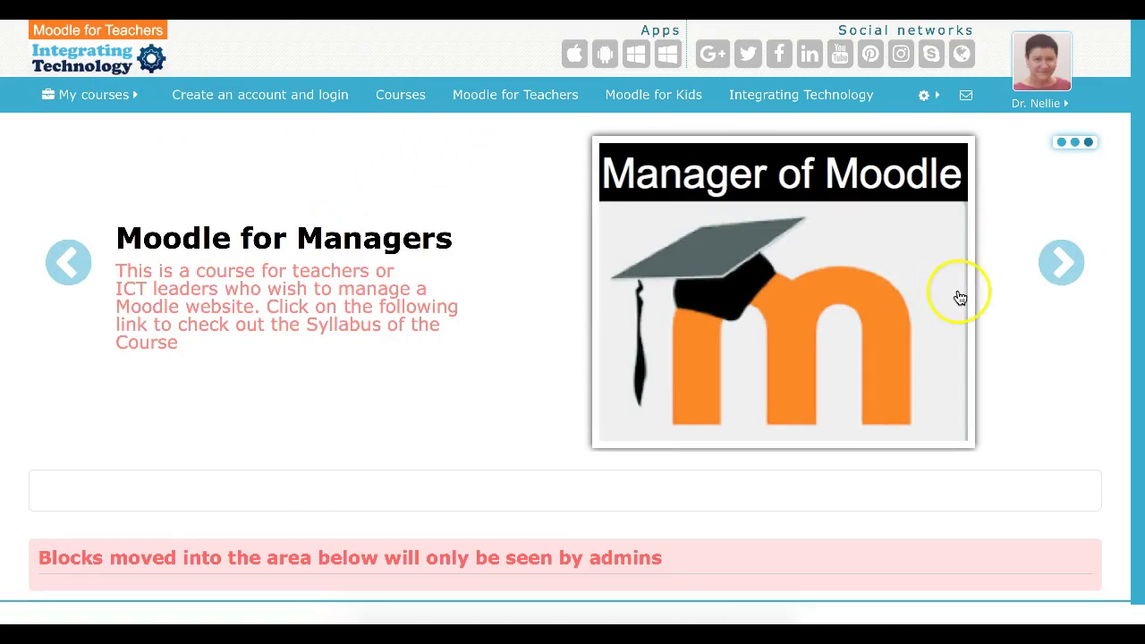
scroll(239, 295, "down", 1)
scroll(239, 295, "up", 1)
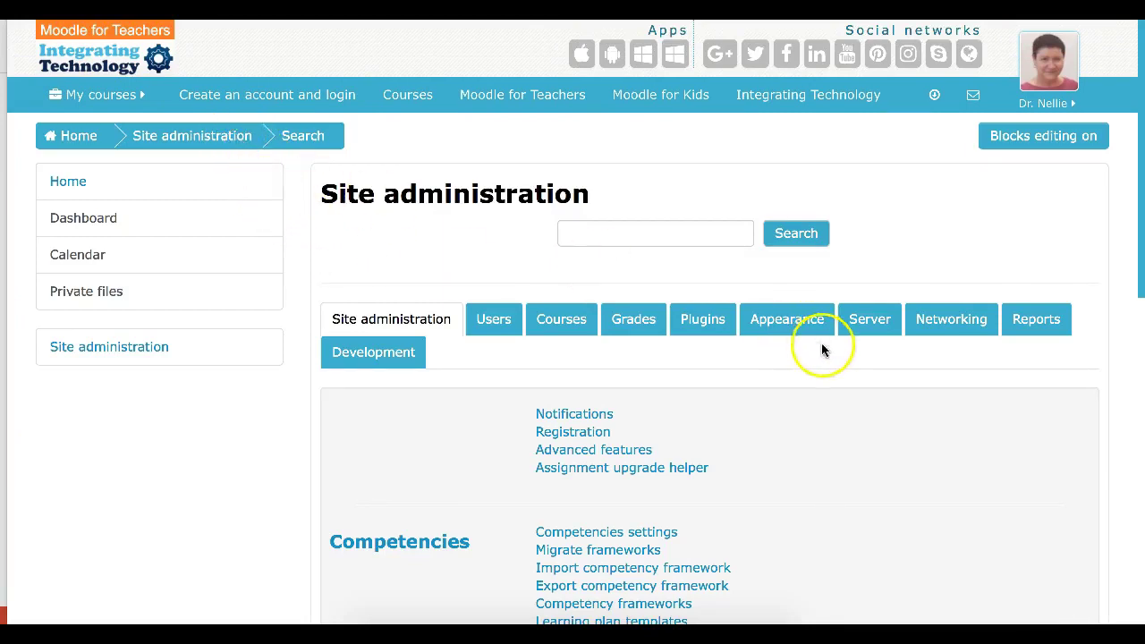
From the plugin installer, search the Moodle plugins directory for 'ond topic'
left_click(714, 325)
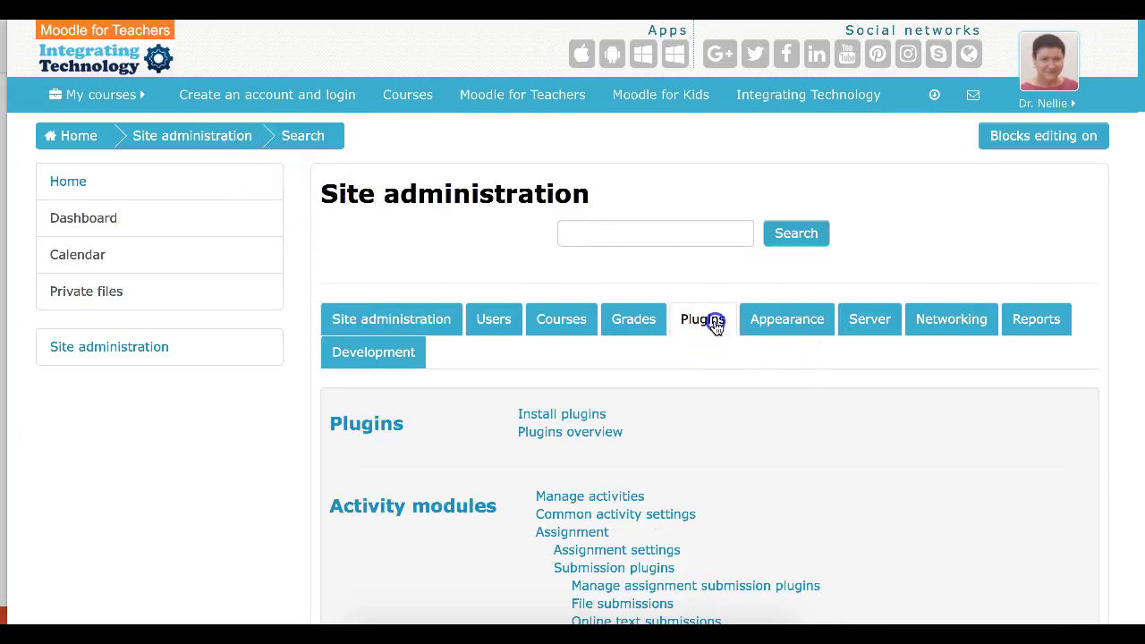
left_click(568, 414)
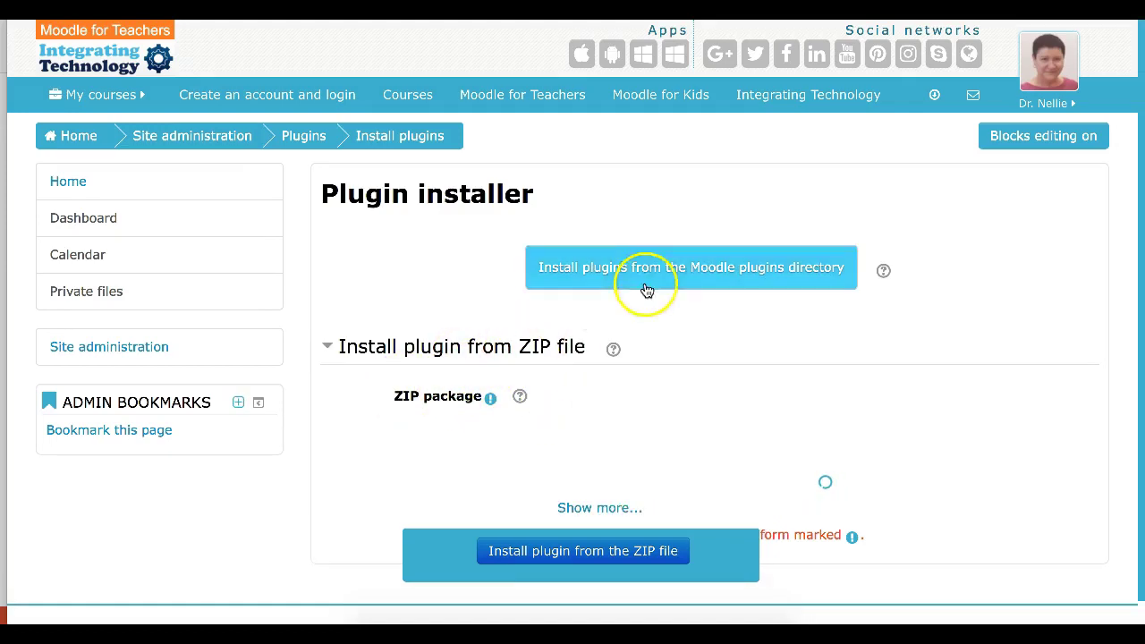
left_click(673, 265)
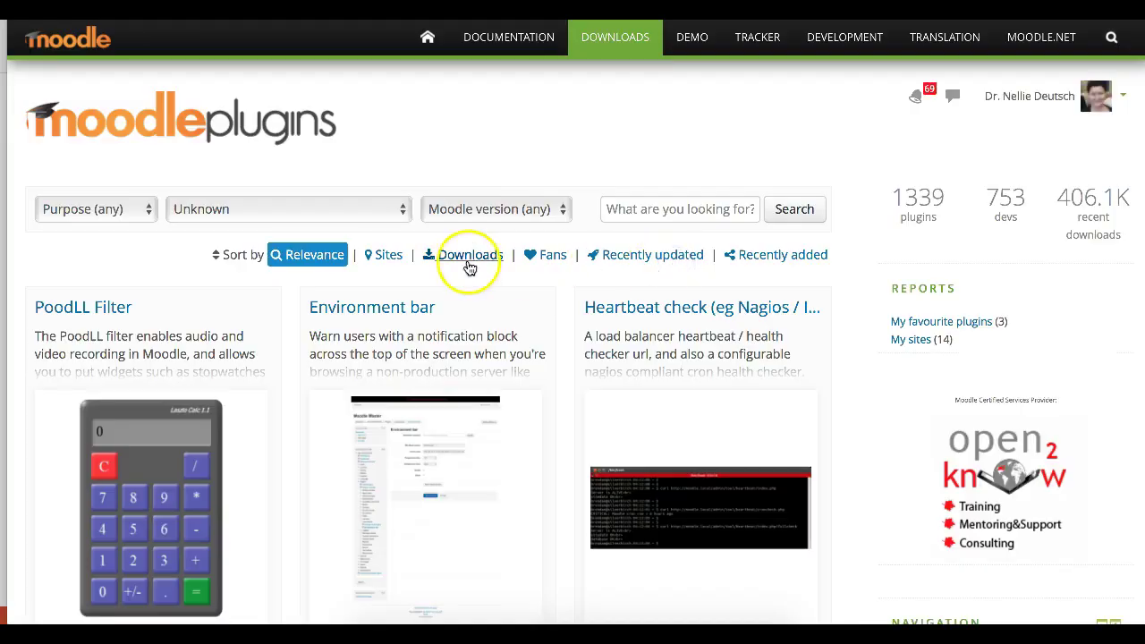
left_click(627, 207)
type("ond")
type(" topic")
left_click(789, 210)
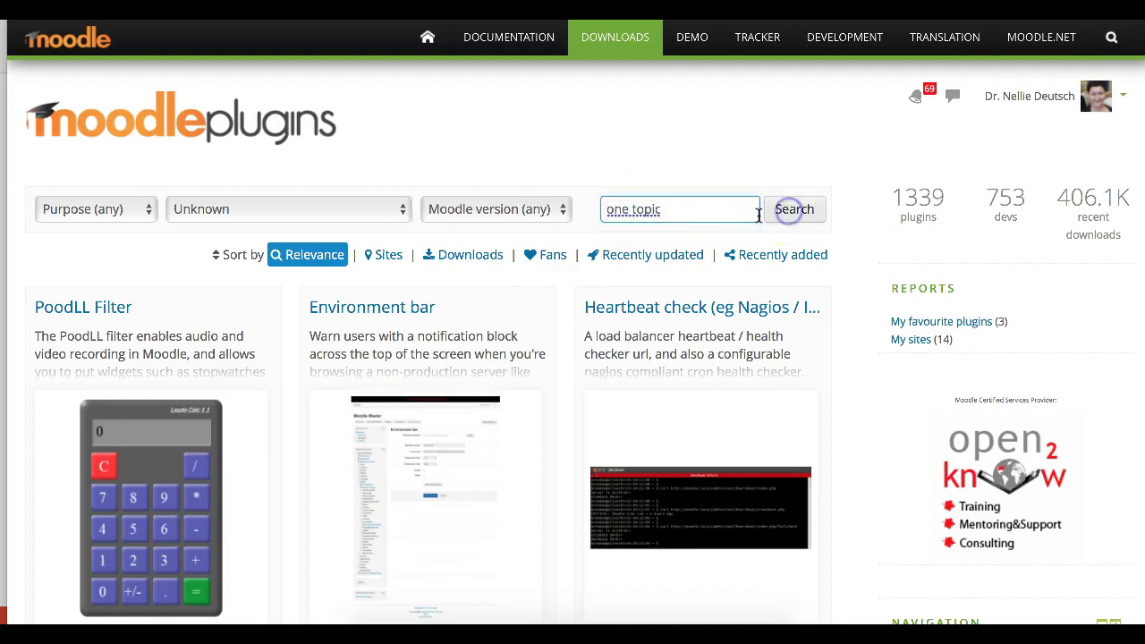
Open Onetopic format, select its Moodle 3.2 release and start installing it
left_click(363, 311)
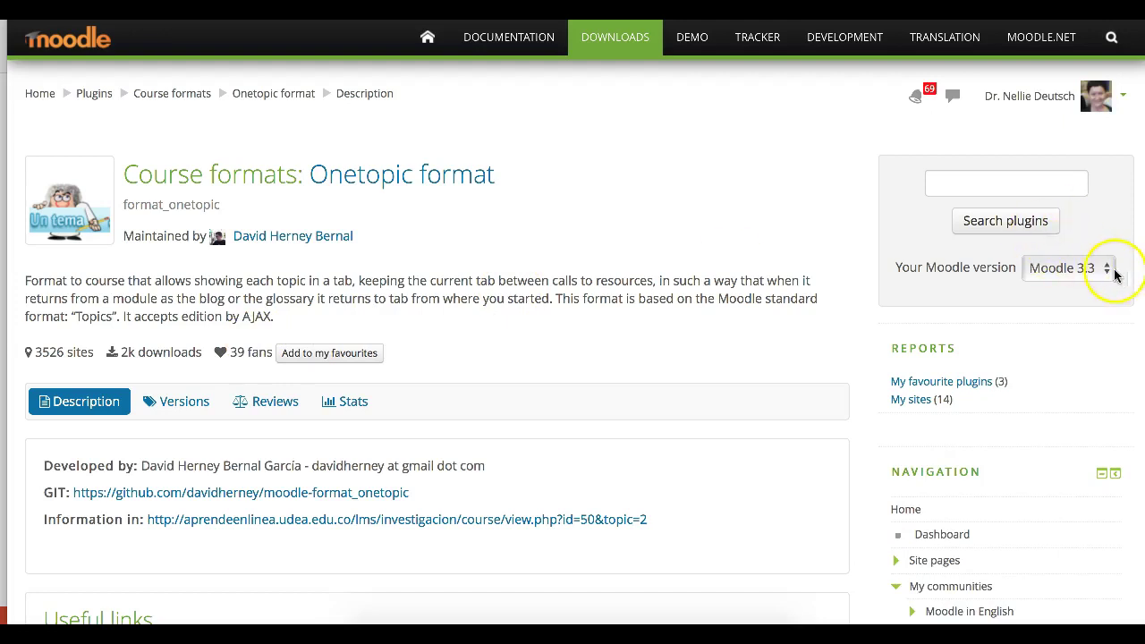
left_click(1109, 275)
left_click(1081, 280)
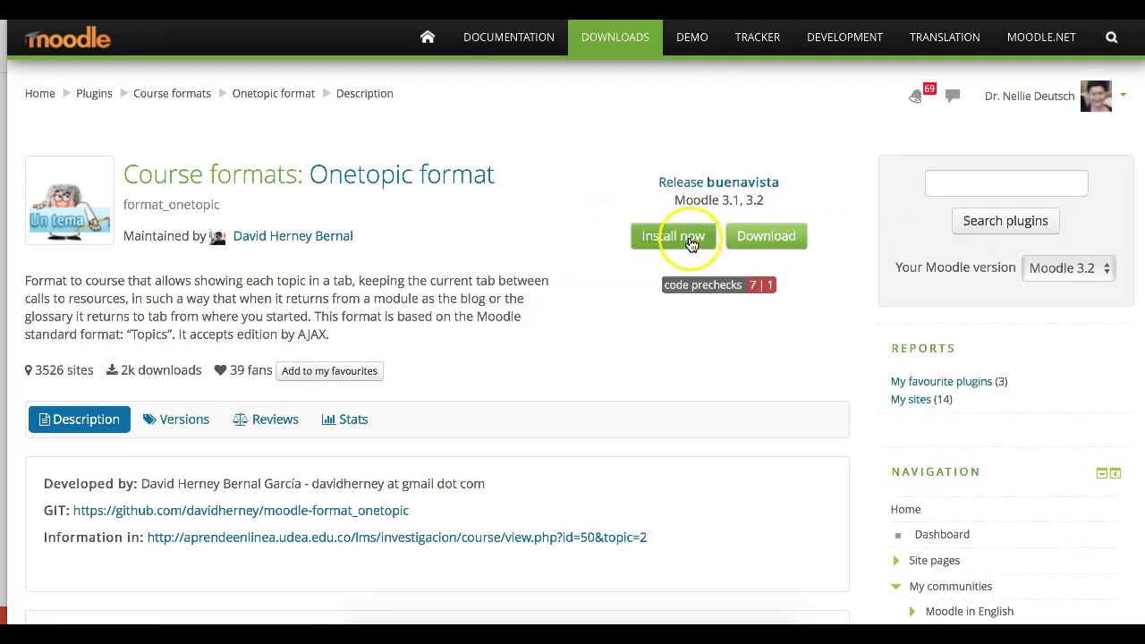
left_click(756, 239)
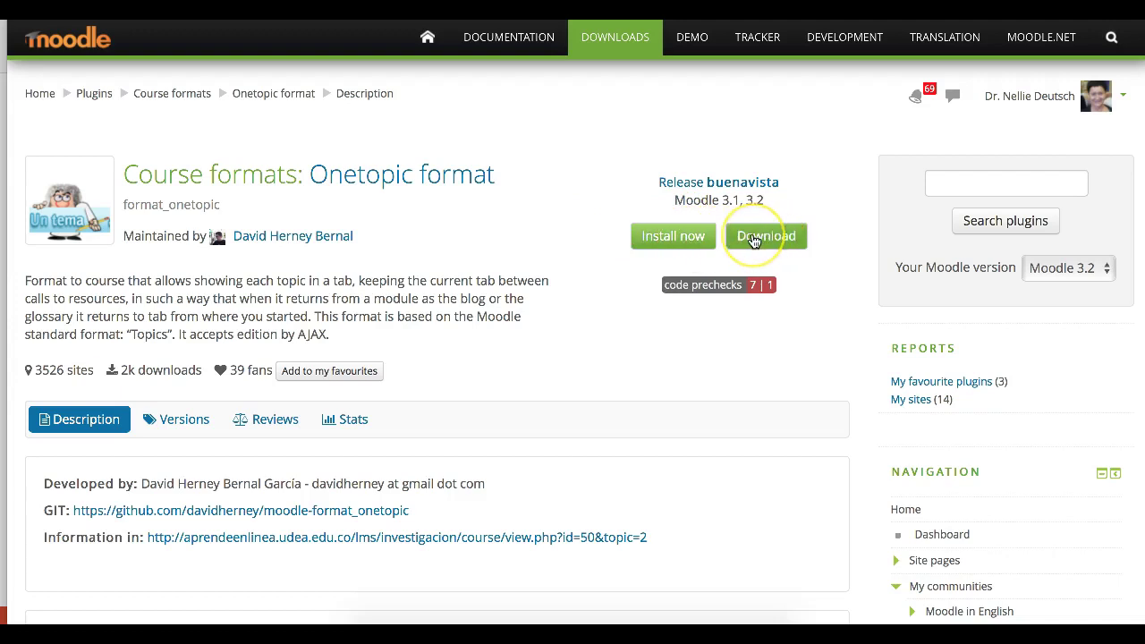
left_click(684, 239)
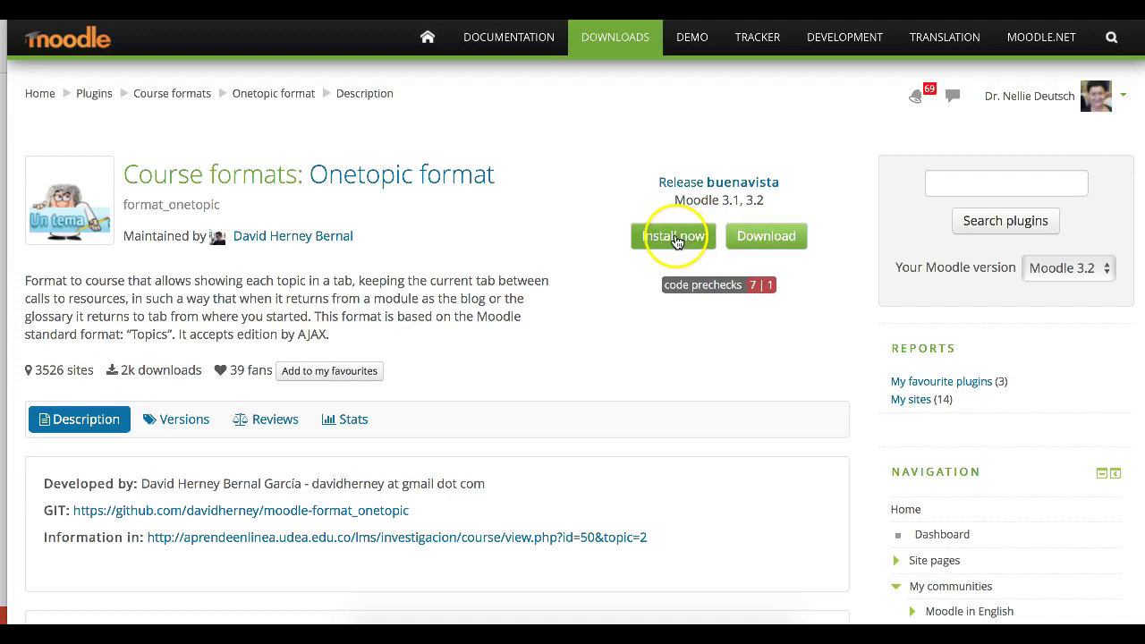
In the target-site list, change moodle4teaching.org's registered Moodle version to 3.2
left_click(675, 237)
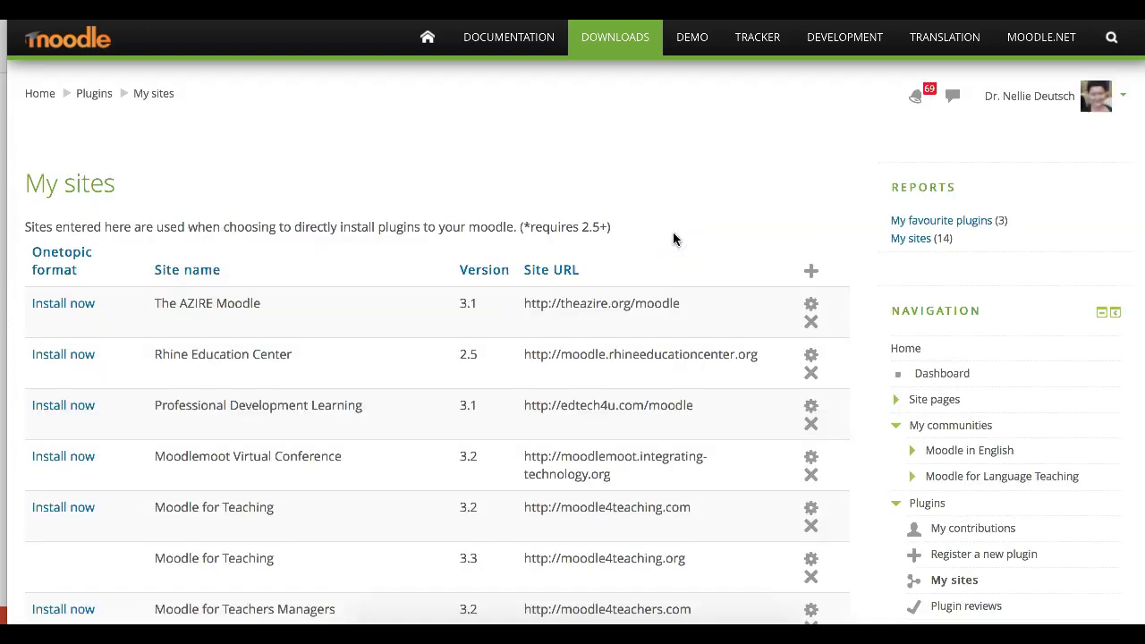
scroll(562, 238, "down", 5)
scroll(553, 299, "down", 3)
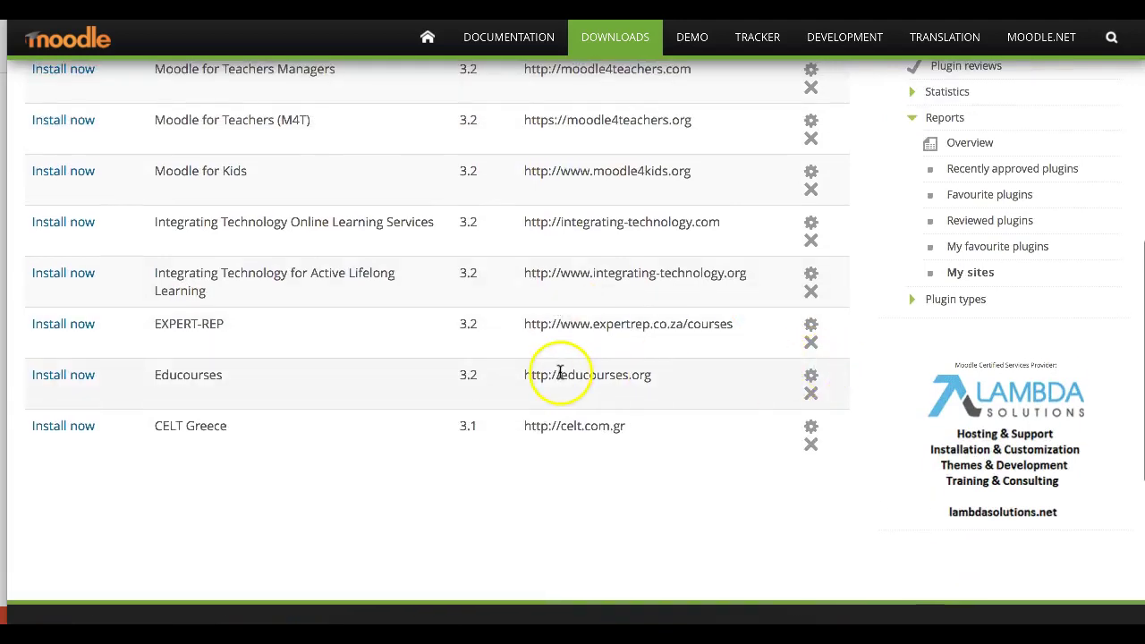
scroll(557, 376, "up", 3)
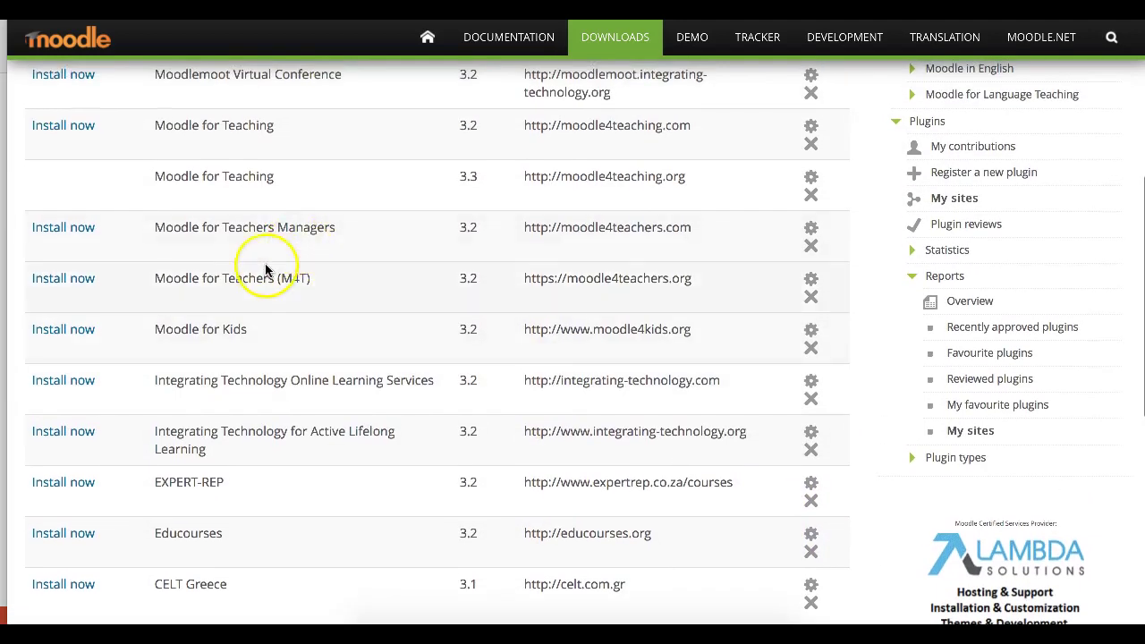
scroll(265, 263, "up", 1)
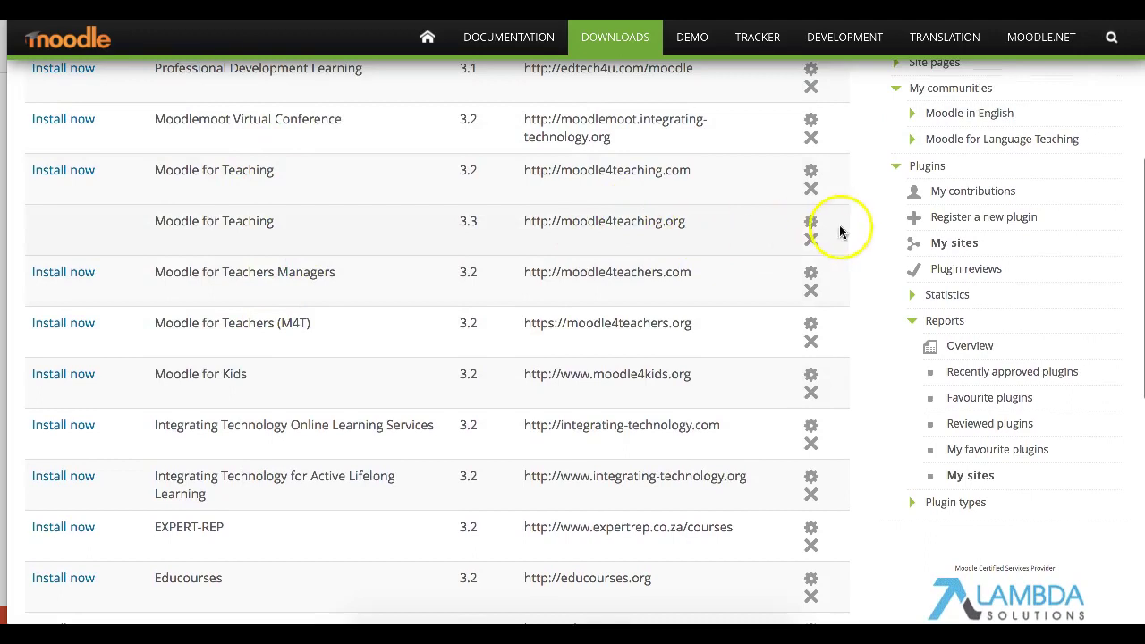
left_click(812, 224)
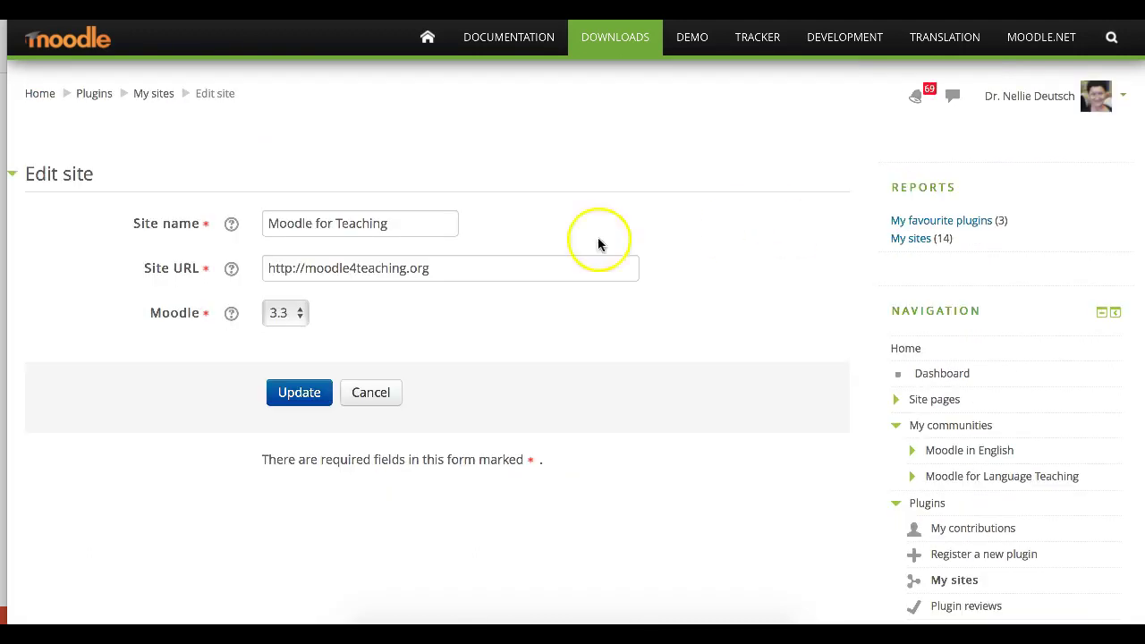
left_click(299, 313)
left_click(281, 332)
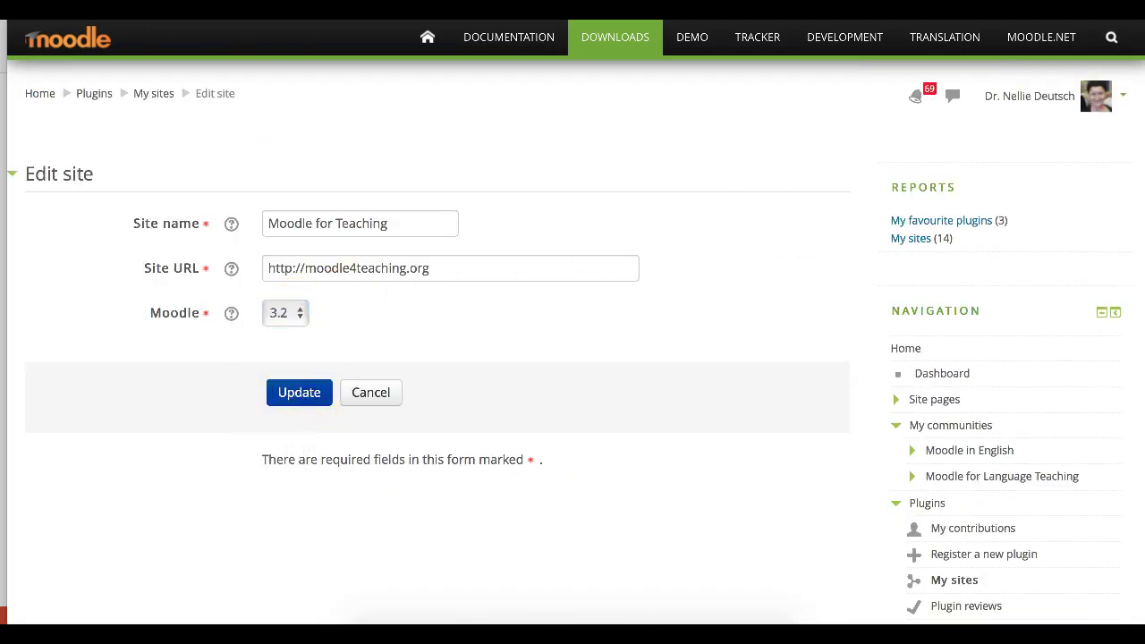
left_click(299, 392)
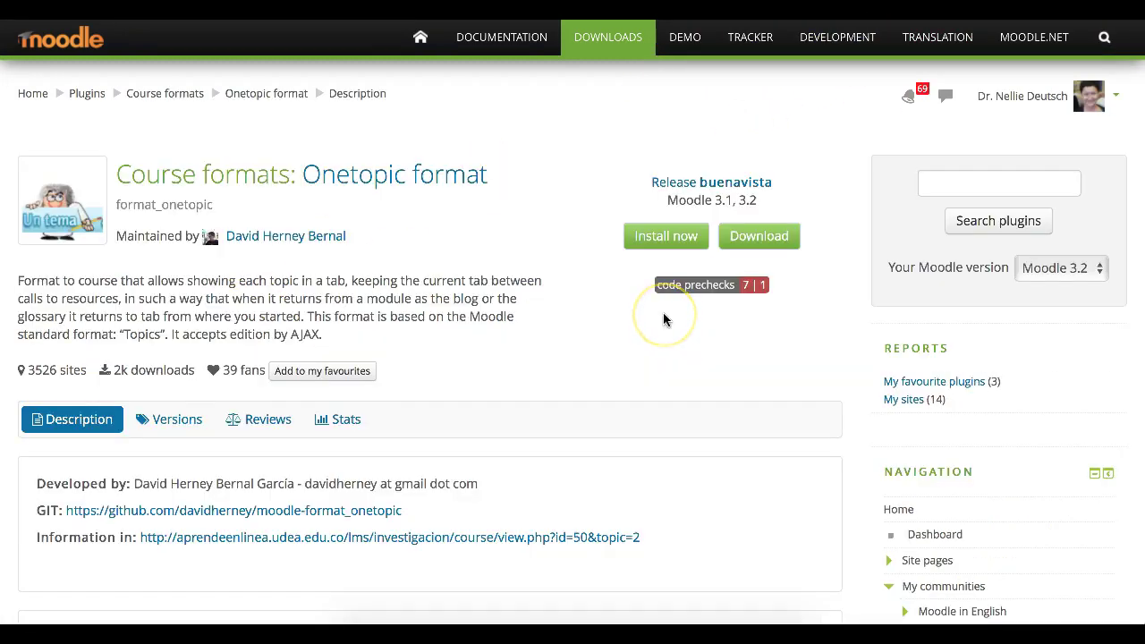
Request the Onetopic install again and choose the moodle4teaching.org site
left_click(654, 240)
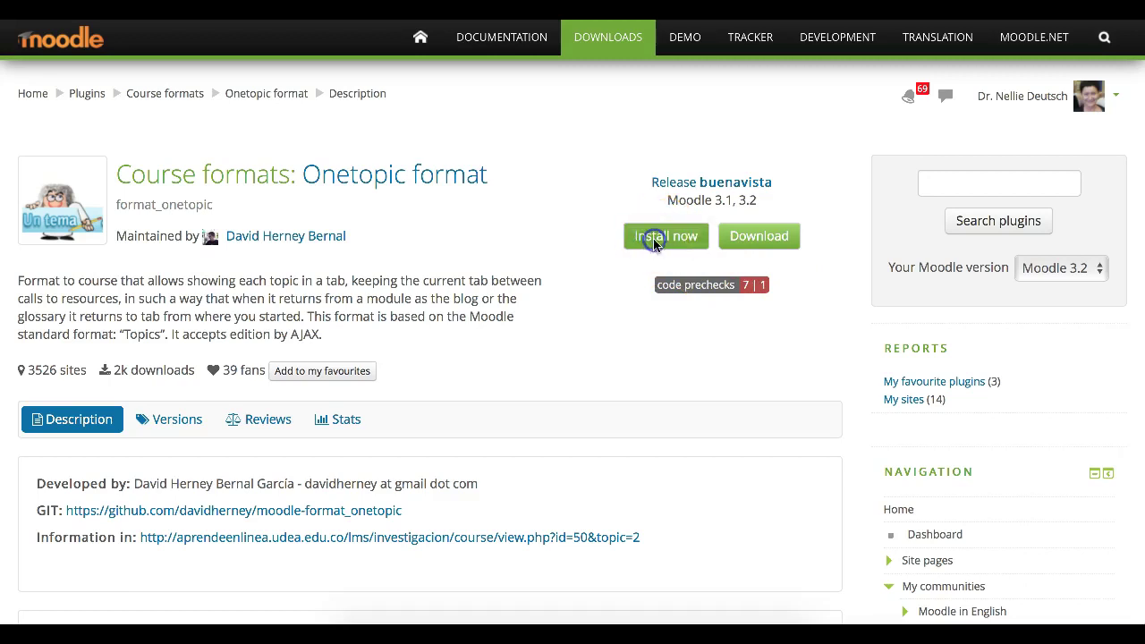
scroll(46, 353, "down", 5)
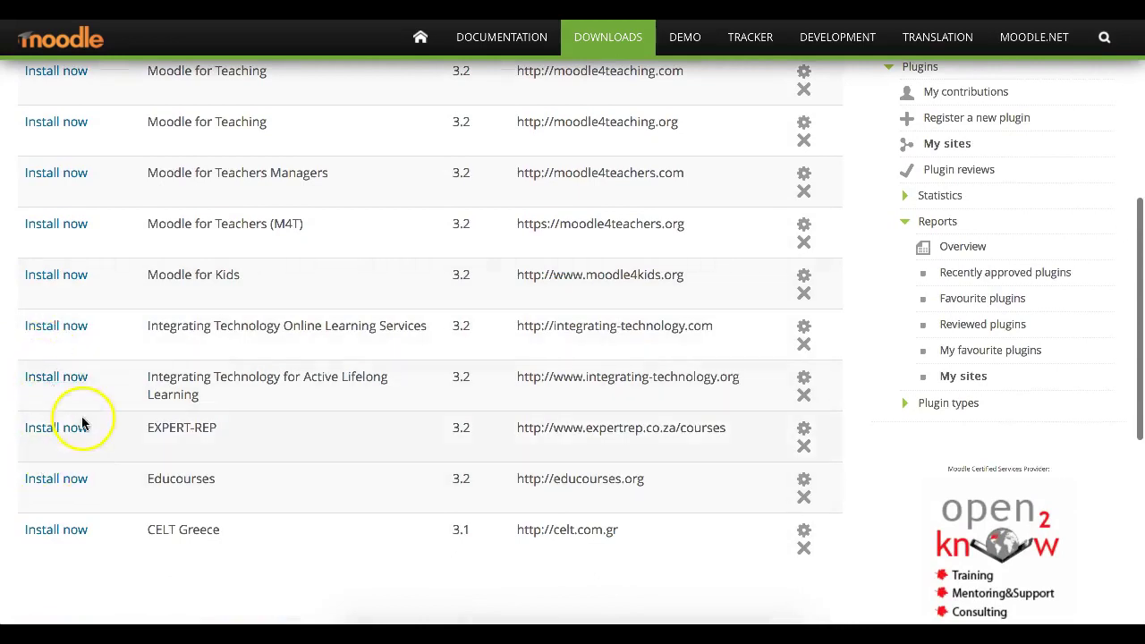
scroll(85, 398, "up", 1)
scroll(85, 392, "up", 1)
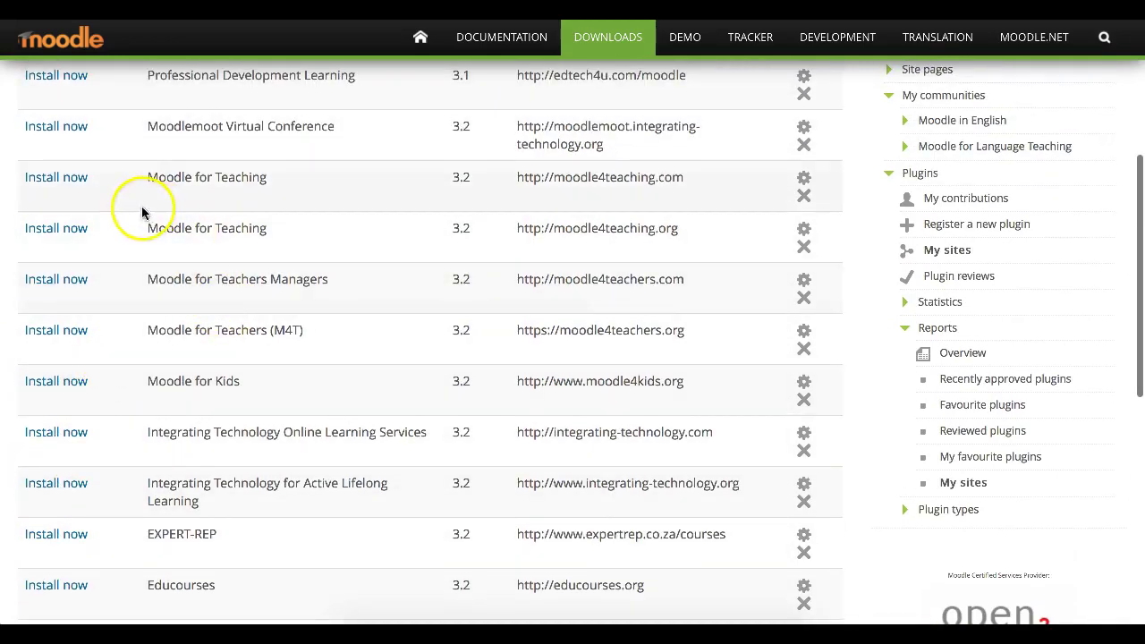
left_click(69, 230)
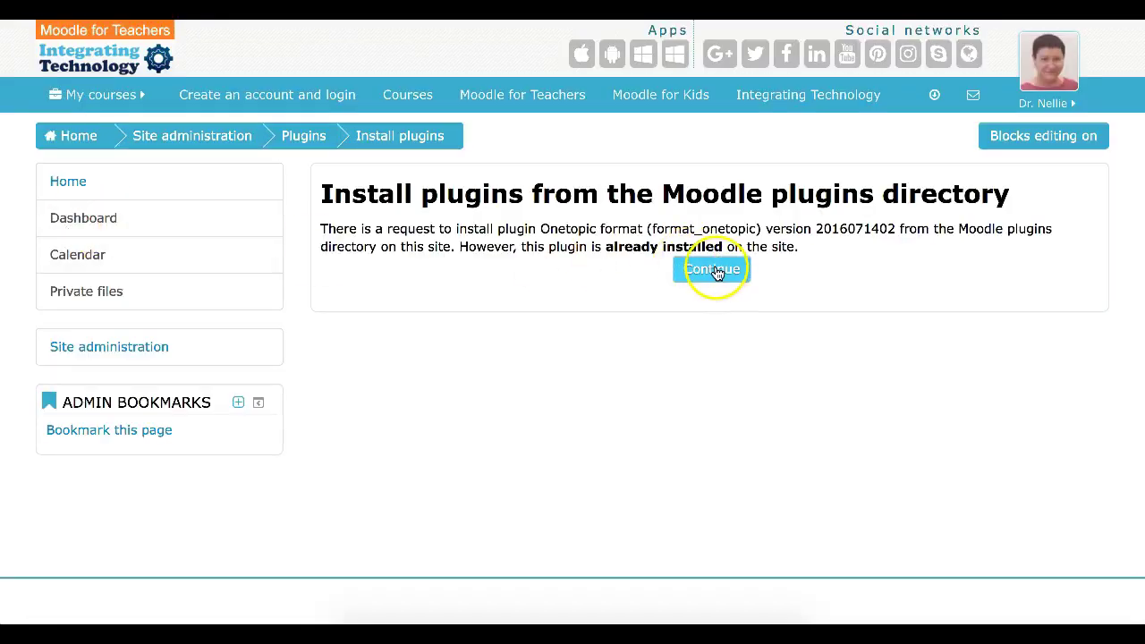
Continue past the 'already installed' notice for Onetopic format to the front page
left_click(210, 93)
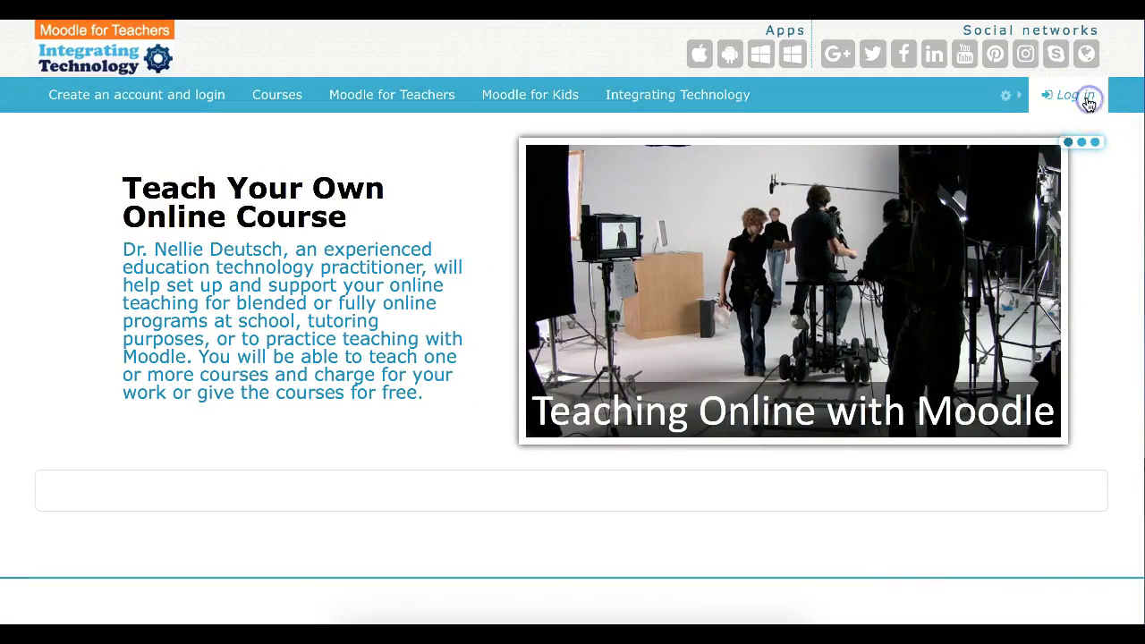
Log in with the Moodle for Teachers (M4T) account and open Moodle MOOC 10 from Courses
left_click(1083, 99)
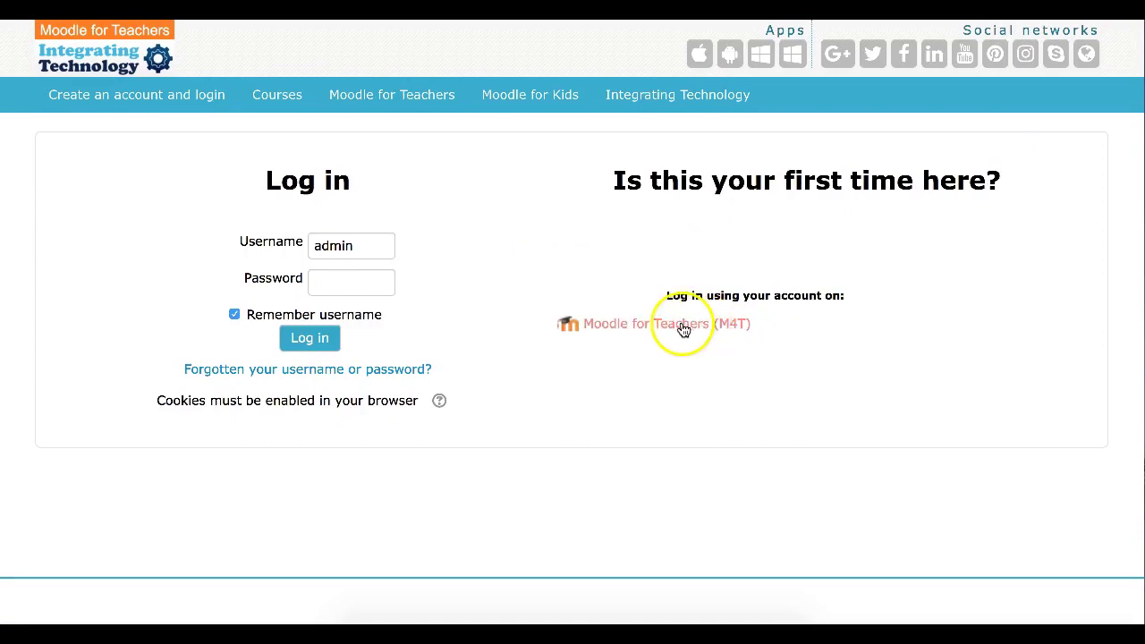
left_click(682, 327)
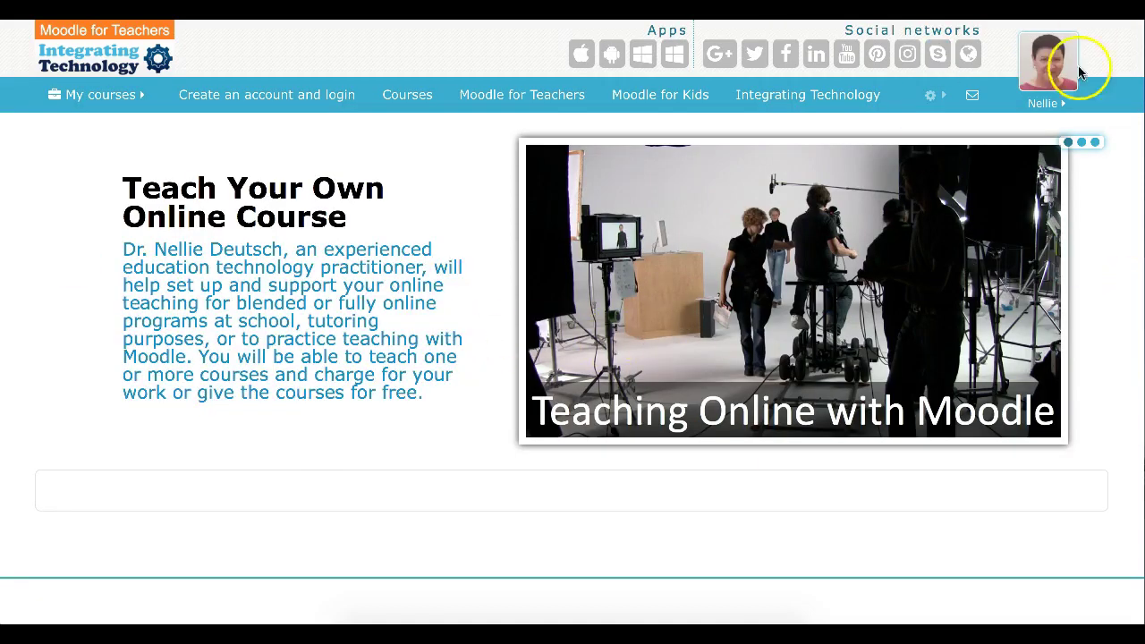
mouse_move(1076, 92)
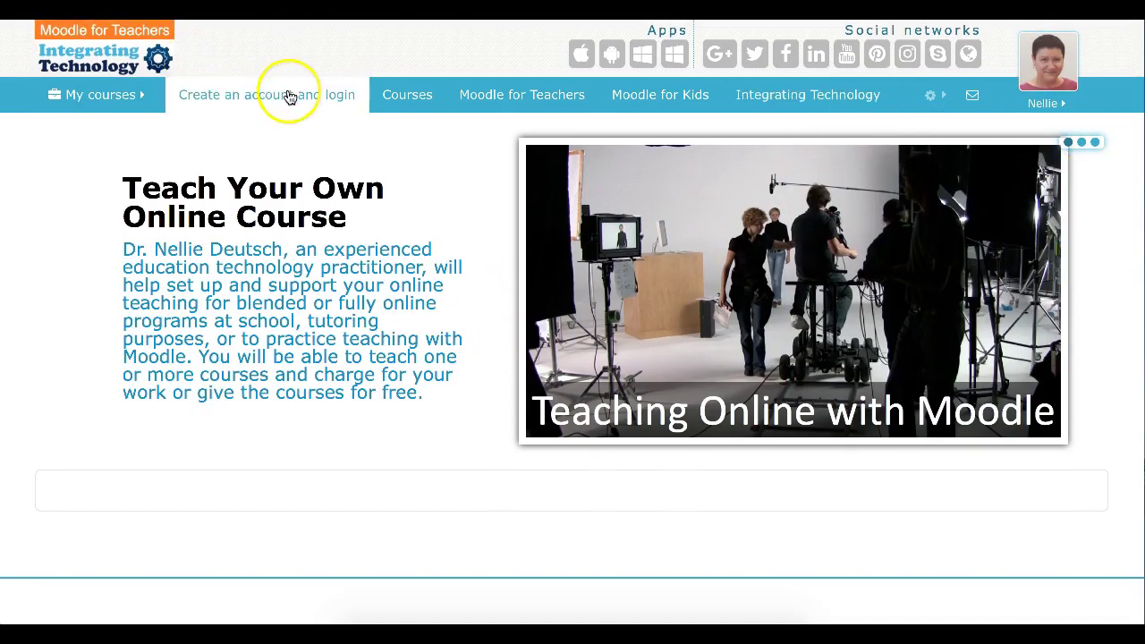
mouse_move(94, 99)
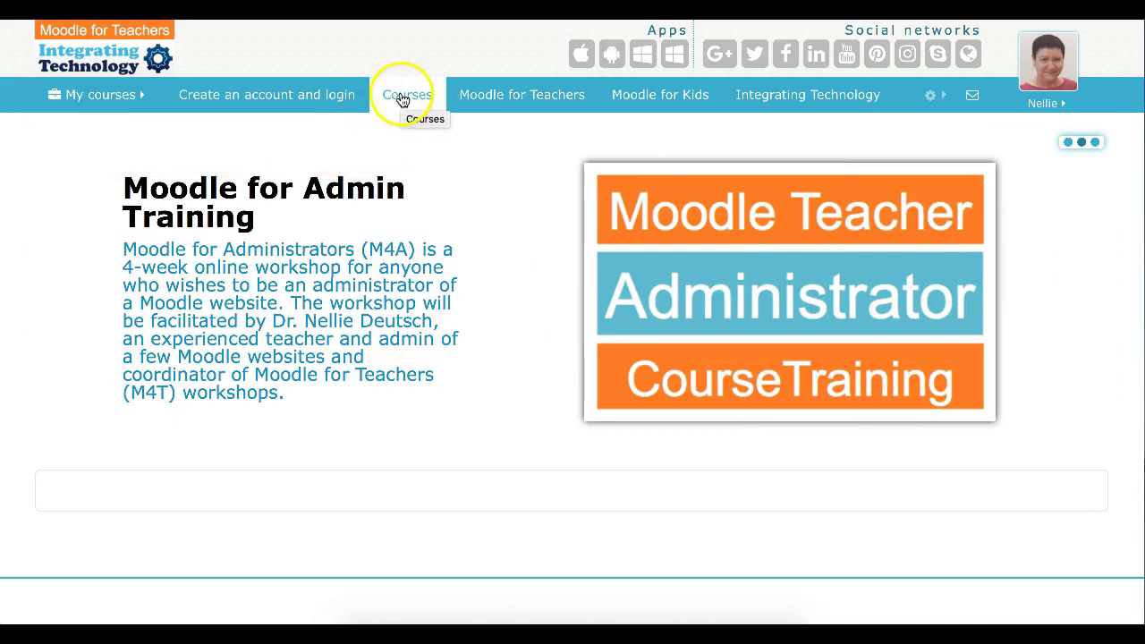
left_click(400, 97)
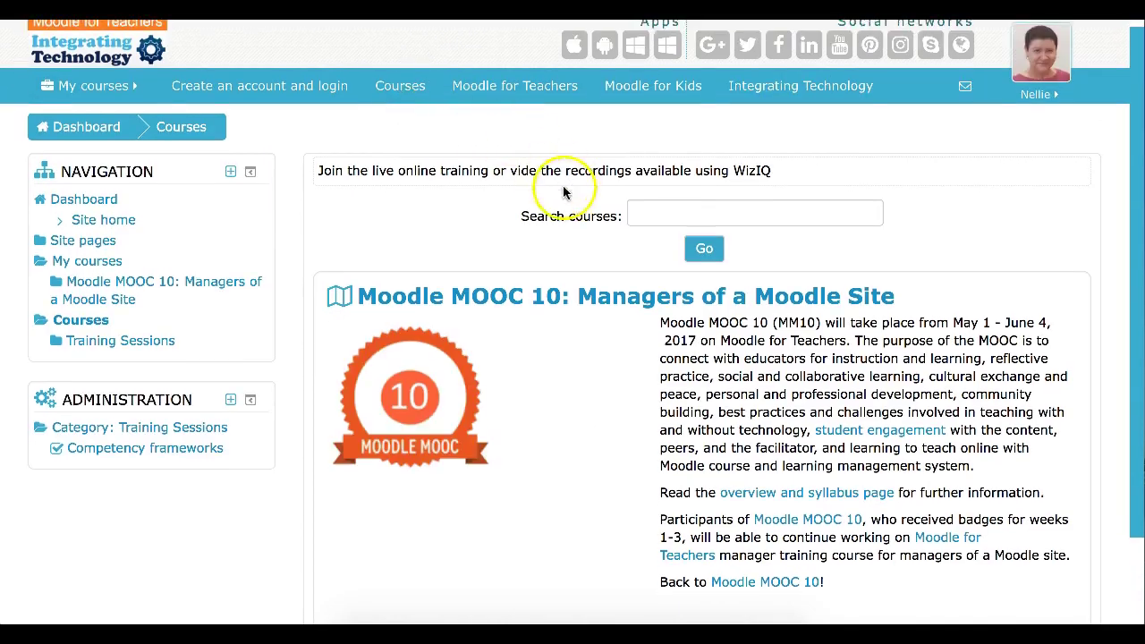
scroll(528, 296, "down", 1)
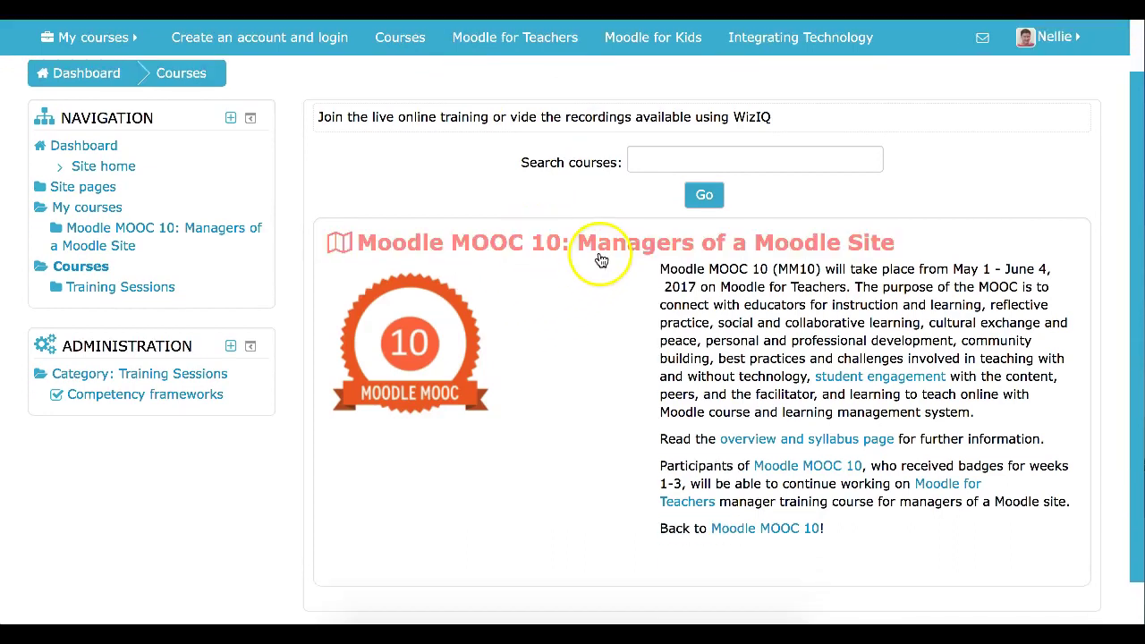
left_click(555, 250)
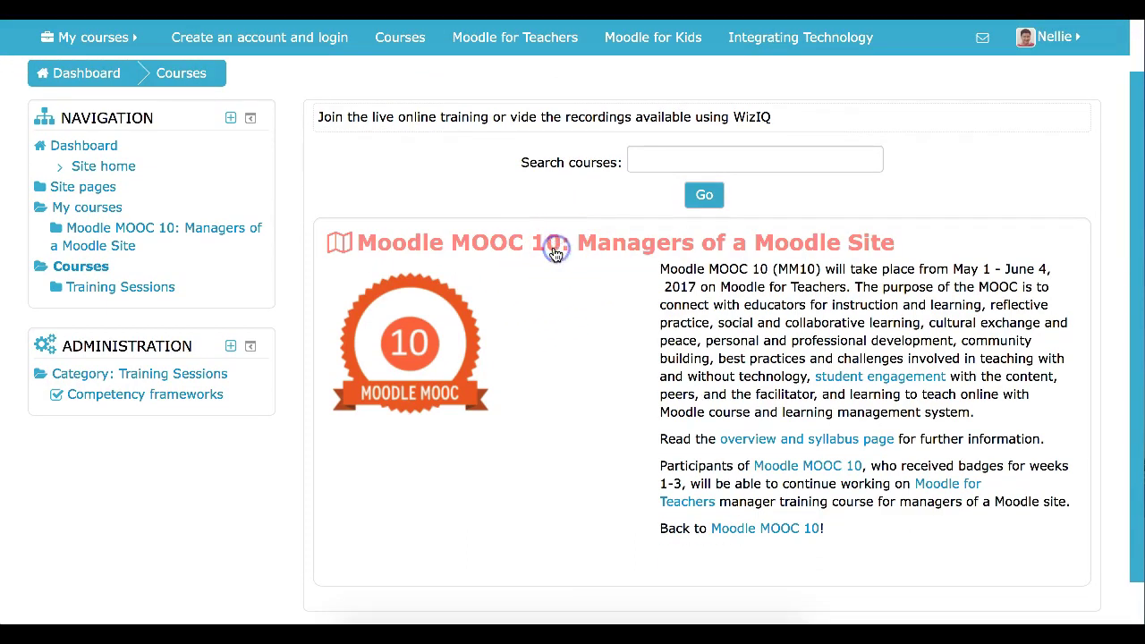